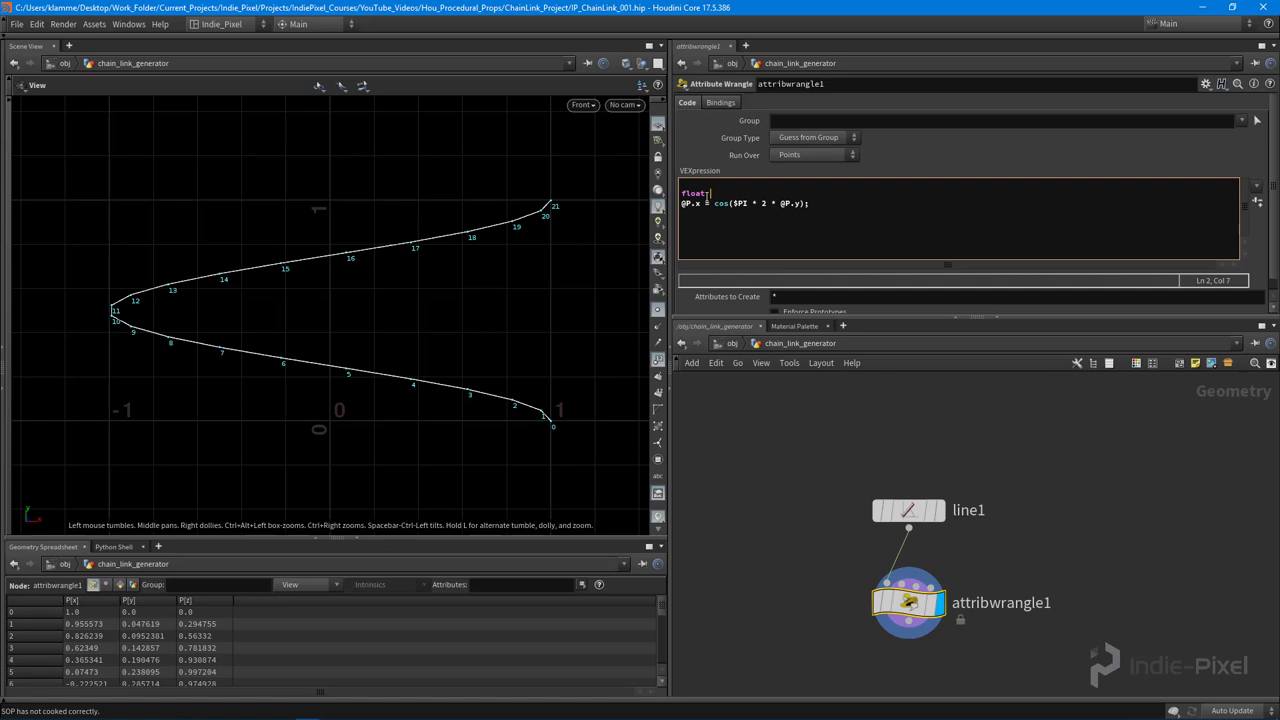
Step: Declare a float variable xval in the wrangle and move the expression cos($PI * 2 * @P.y) from the @P.x line into it
{"action": "type", "text": "al"}
{"action": "key", "text": "Right"}
{"action": "key", "text": "Right"}
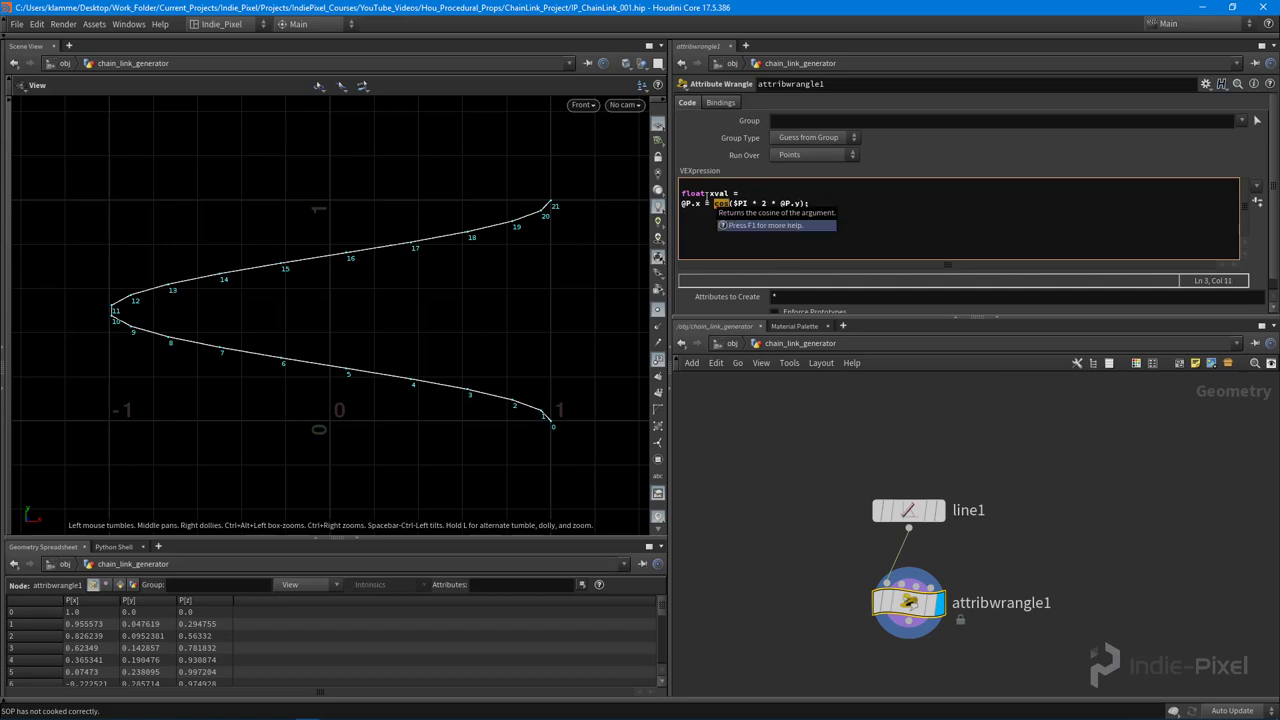
{"action": "key", "text": "shift+Right"}
{"action": "key", "text": "shift+Right"}
{"action": "key", "text": "shift+Right"}
{"action": "key", "text": "shift+Right"}
{"action": "key", "text": "shift+Right"}
{"action": "key", "text": "shift+Right"}
{"action": "key", "text": "shift+Right"}
{"action": "key", "text": "shift+Right"}
{"action": "key", "text": "ctrl+c"}
{"action": "key", "text": "BackSpace"}
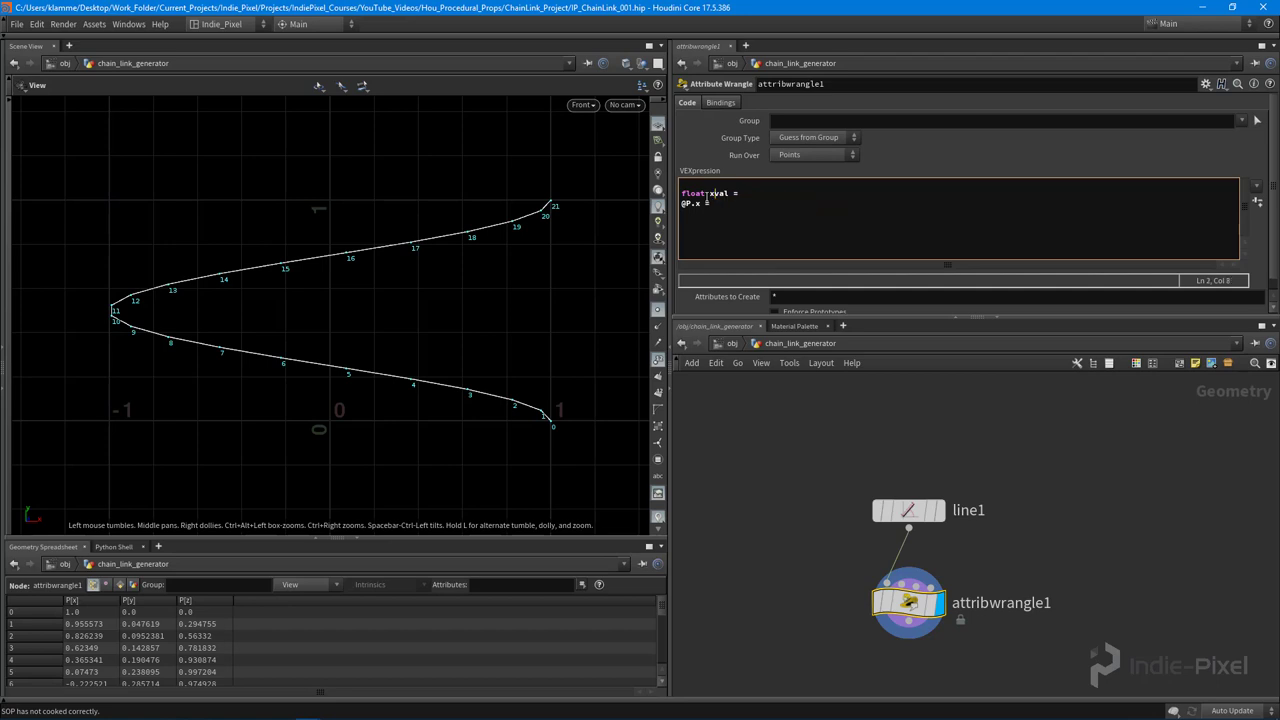
{"action": "key", "text": "ctrl+v"}
{"action": "type", "text": ";"}
Step: Assign xval to @P.x, leaving a blank line between the declaration and the assignment
{"action": "key", "text": "Down"}
{"action": "key", "text": "Home"}
{"action": "key", "text": "Return"}
{"action": "type", "text": "xval"}
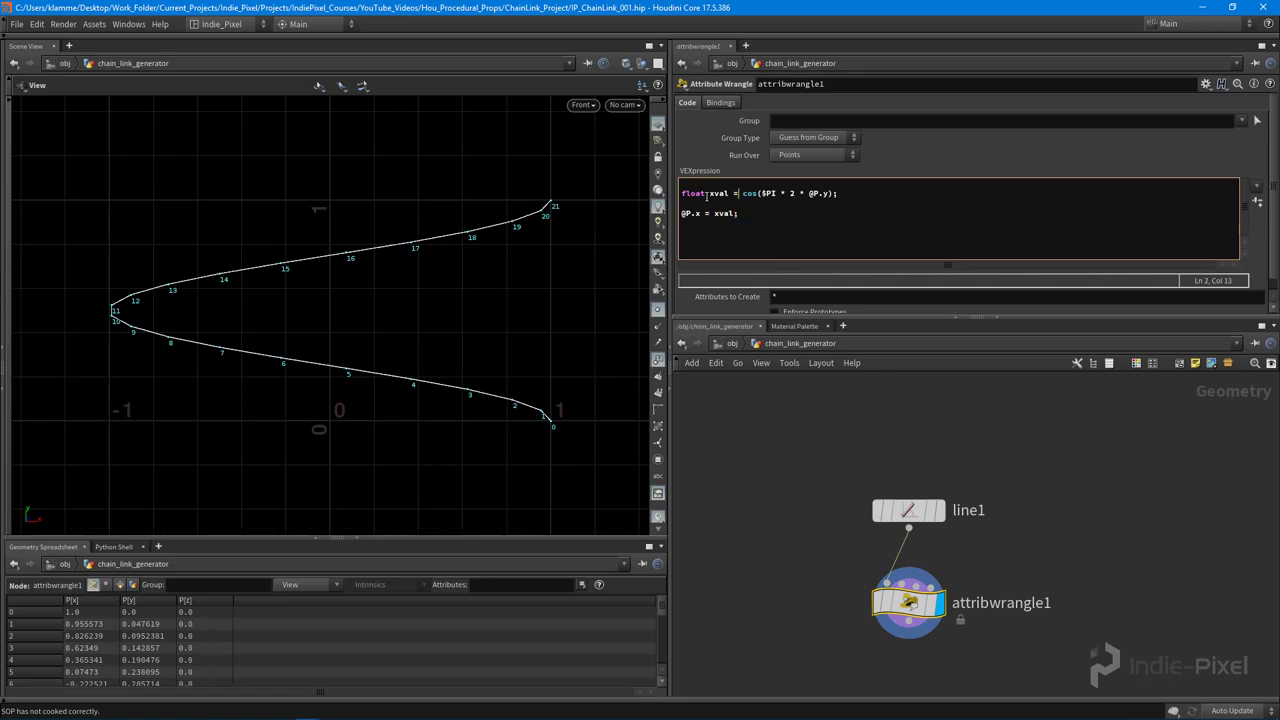
Step: Wrap the cosine in xval's declaration in a fit function that remaps it from -1, 1 to 0, 1
{"action": "left_click_drag", "start_coordinate": [414, 243], "coordinate": [214, 277]}
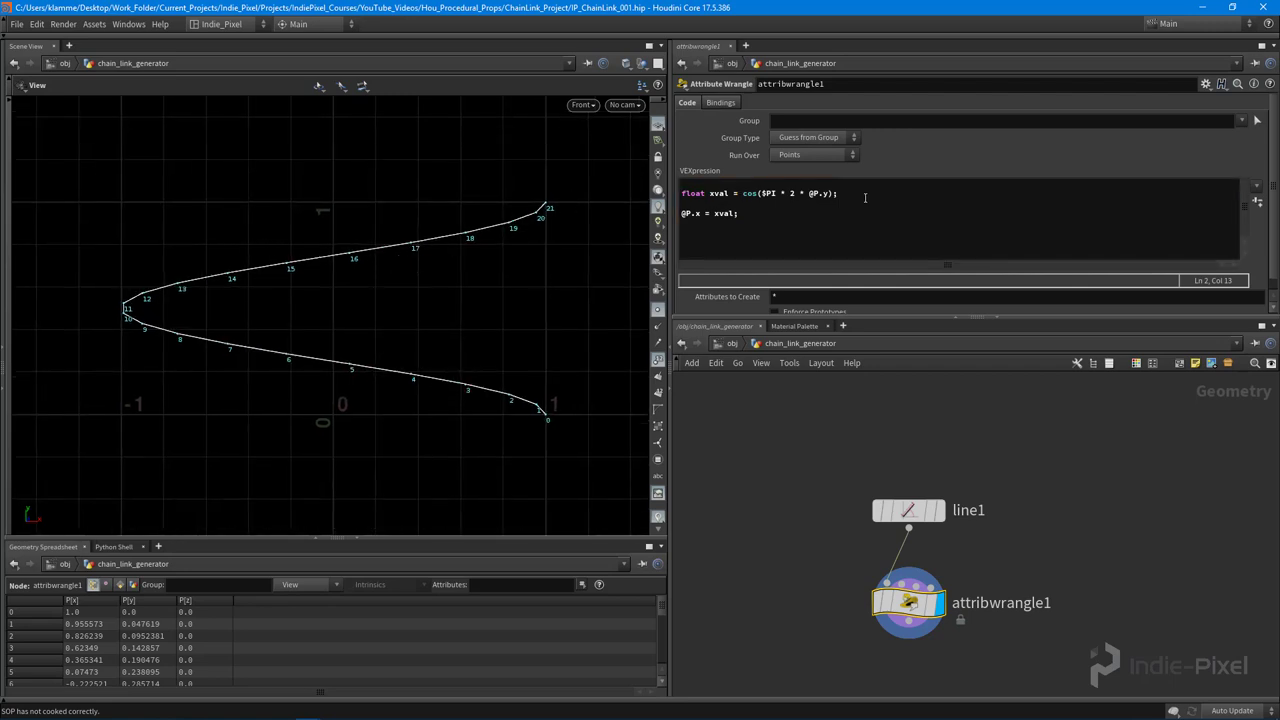
{"action": "left_click_drag", "start_coordinate": [846, 193], "coordinate": [743, 193]}
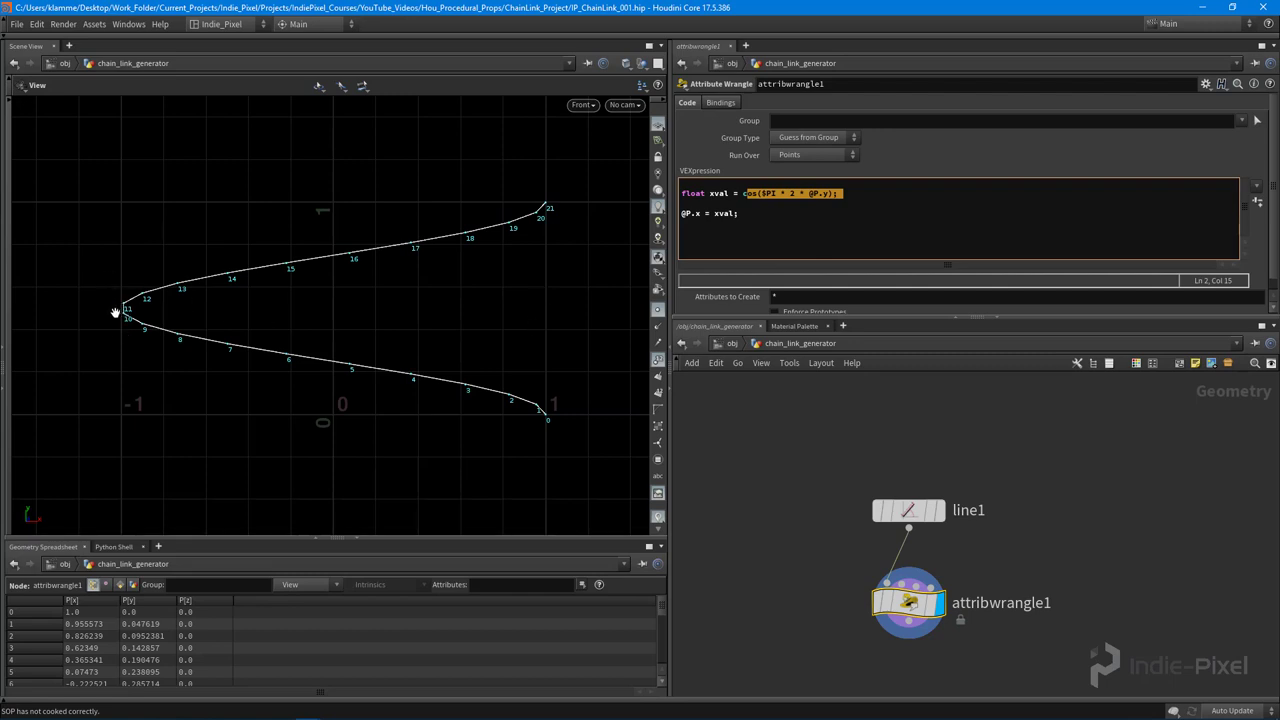
{"action": "left_click", "coordinate": [851, 198]}
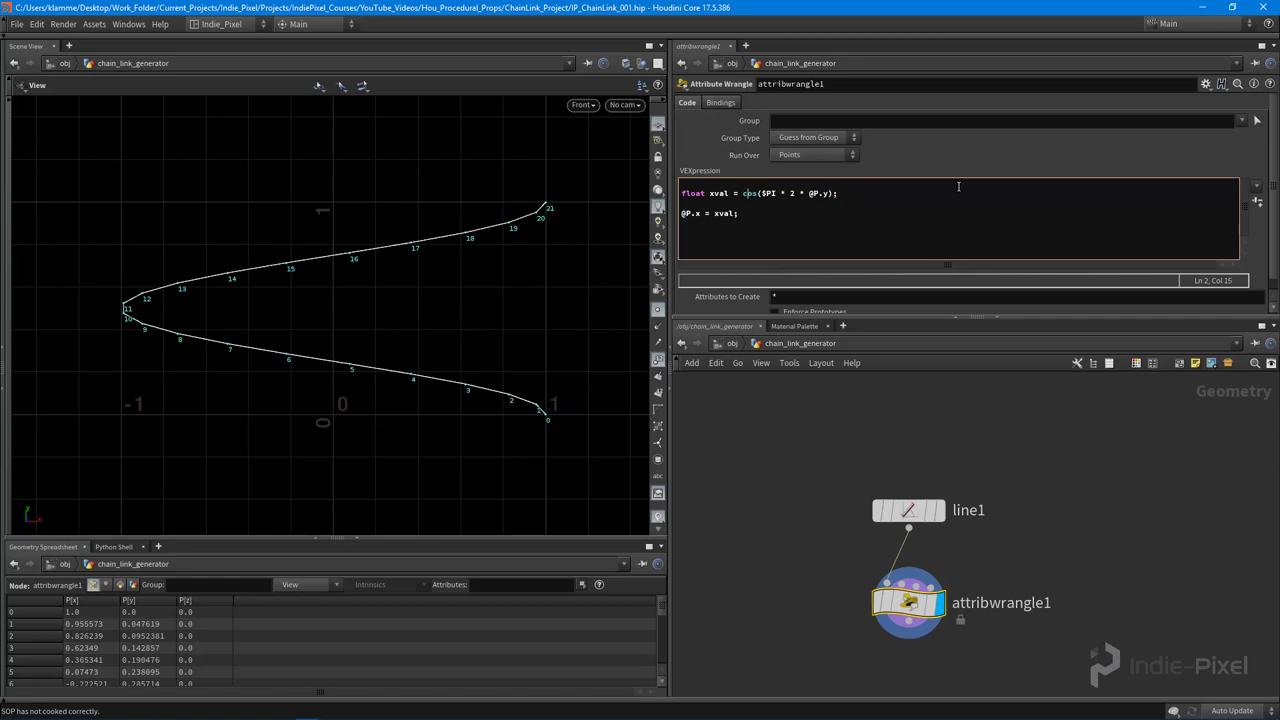
{"action": "type", "text": "fit("}
{"action": "key", "text": "Right"}
{"action": "key", "text": "shift+Right"}
{"action": "key", "text": "shift+Right"}
{"action": "key", "text": "shift+Right"}
{"action": "key", "text": "shift+Right"}
{"action": "key", "text": "shift+Right"}
{"action": "key", "text": "shift+Right"}
{"action": "key", "text": "shift+Right"}
{"action": "key", "text": "shift+Right"}
{"action": "key", "text": "shift+Right"}
{"action": "key", "text": "shift+Right"}
{"action": "key", "text": "shift+Right"}
{"action": "key", "text": "shift+Right"}
{"action": "key", "text": "shift+Right"}
{"action": "key", "text": "shift+Right"}
{"action": "key", "text": "shift+Right"}
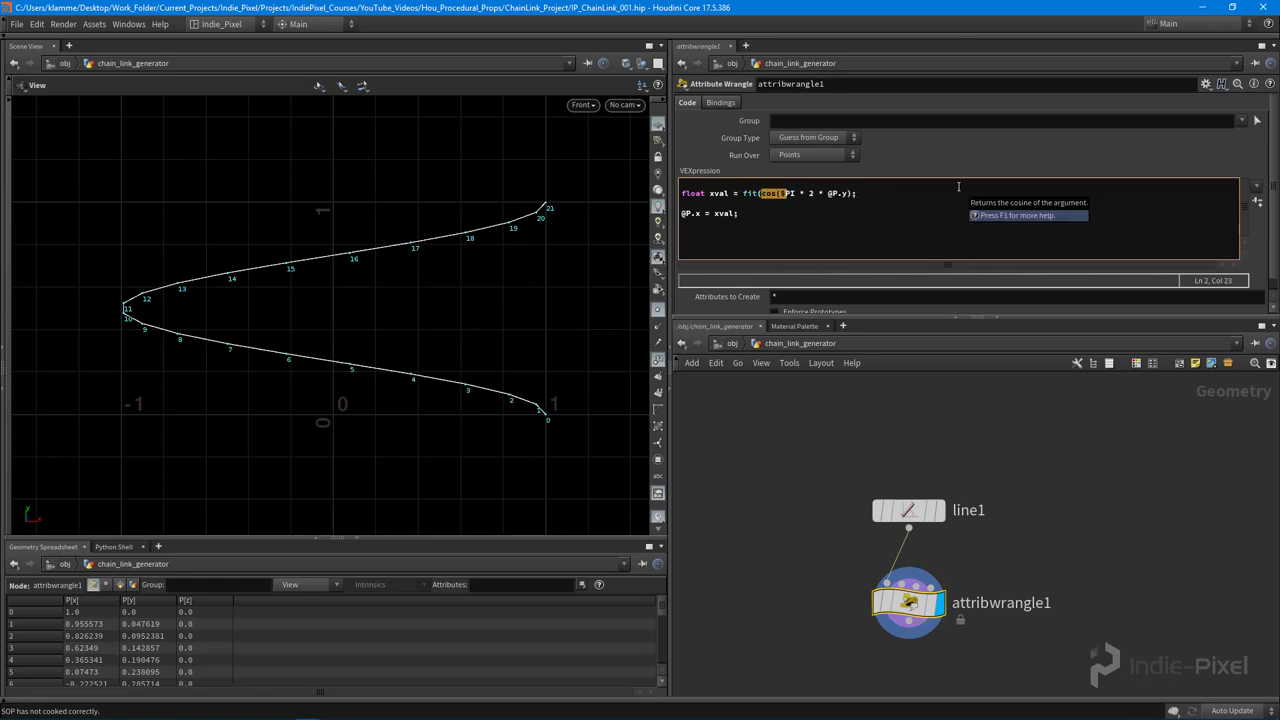
{"action": "key", "text": "End"}
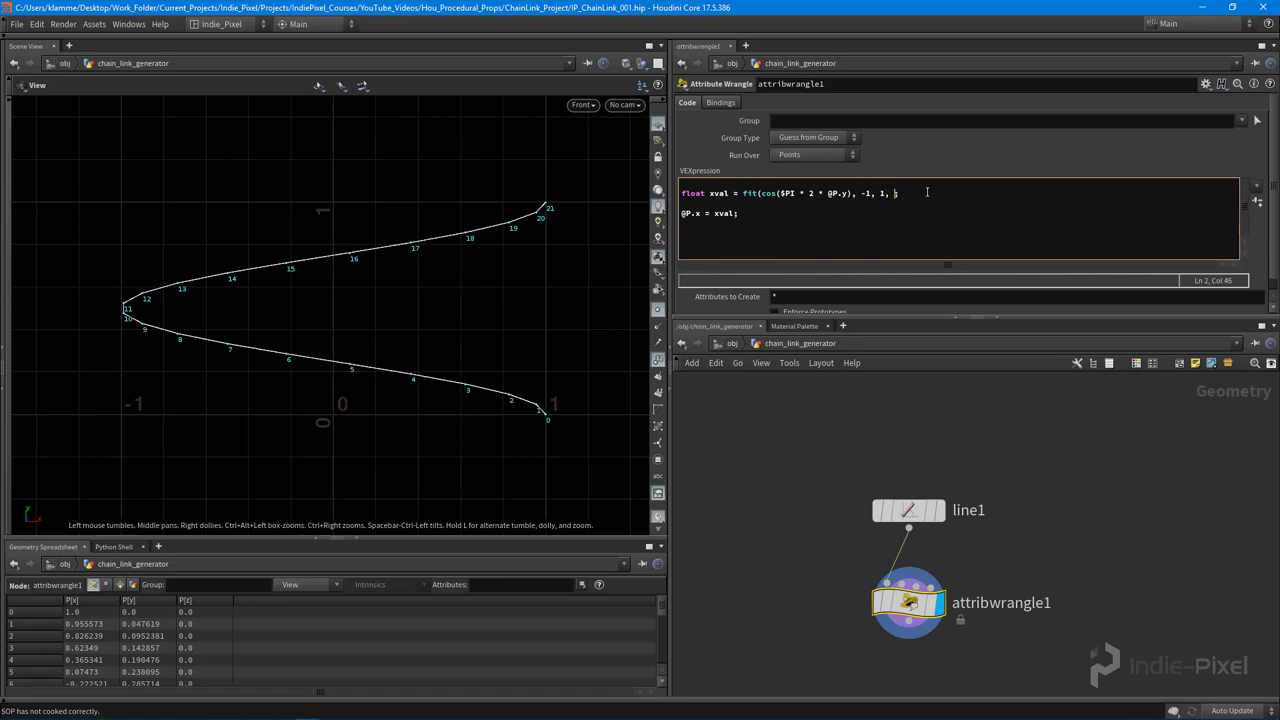
{"action": "type", "text": "1)"}
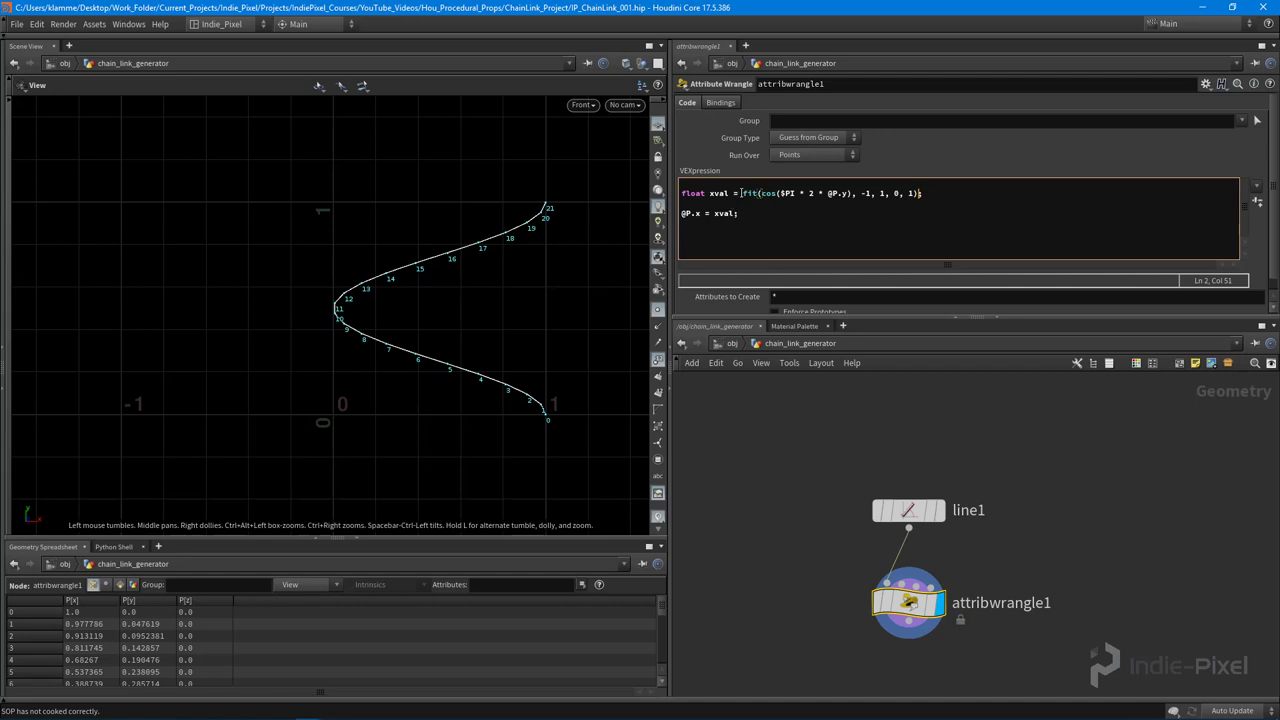
Step: Invert xval by subtracting the fit function from 1
{"action": "type", "text": "1-"}
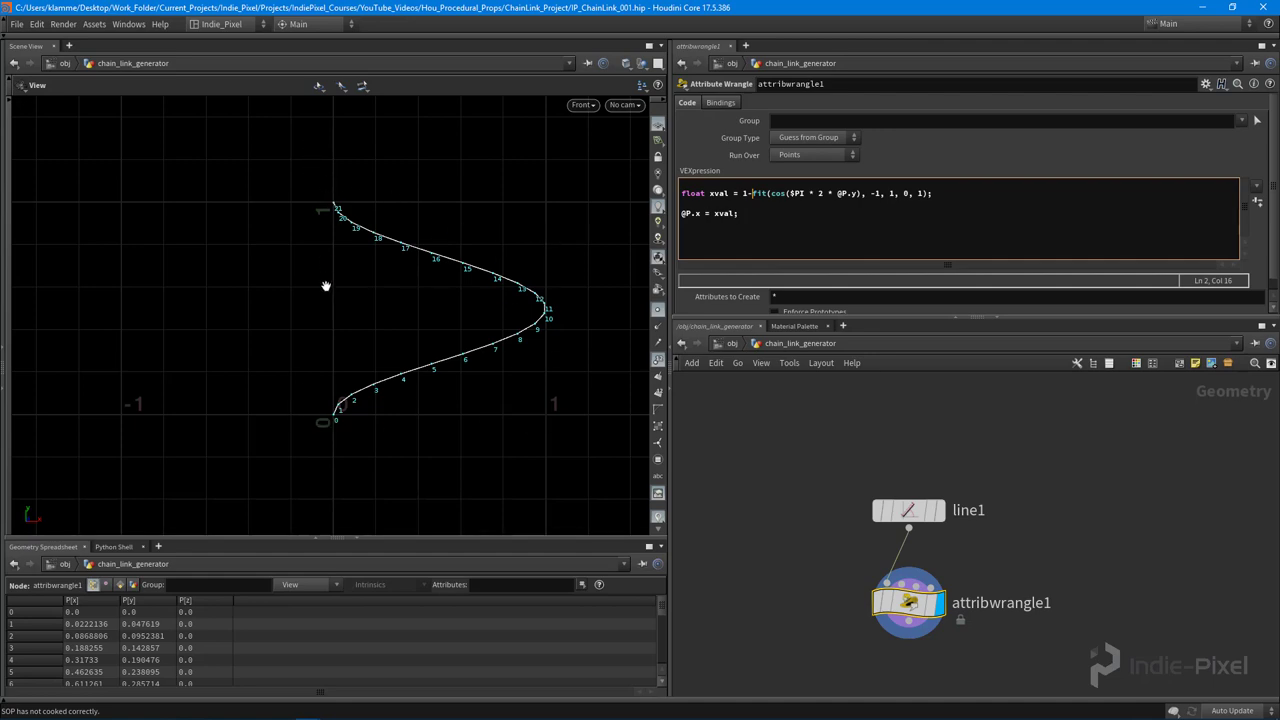
{"action": "right_click_drag", "start_coordinate": [420, 398], "coordinate": [443, 366]}
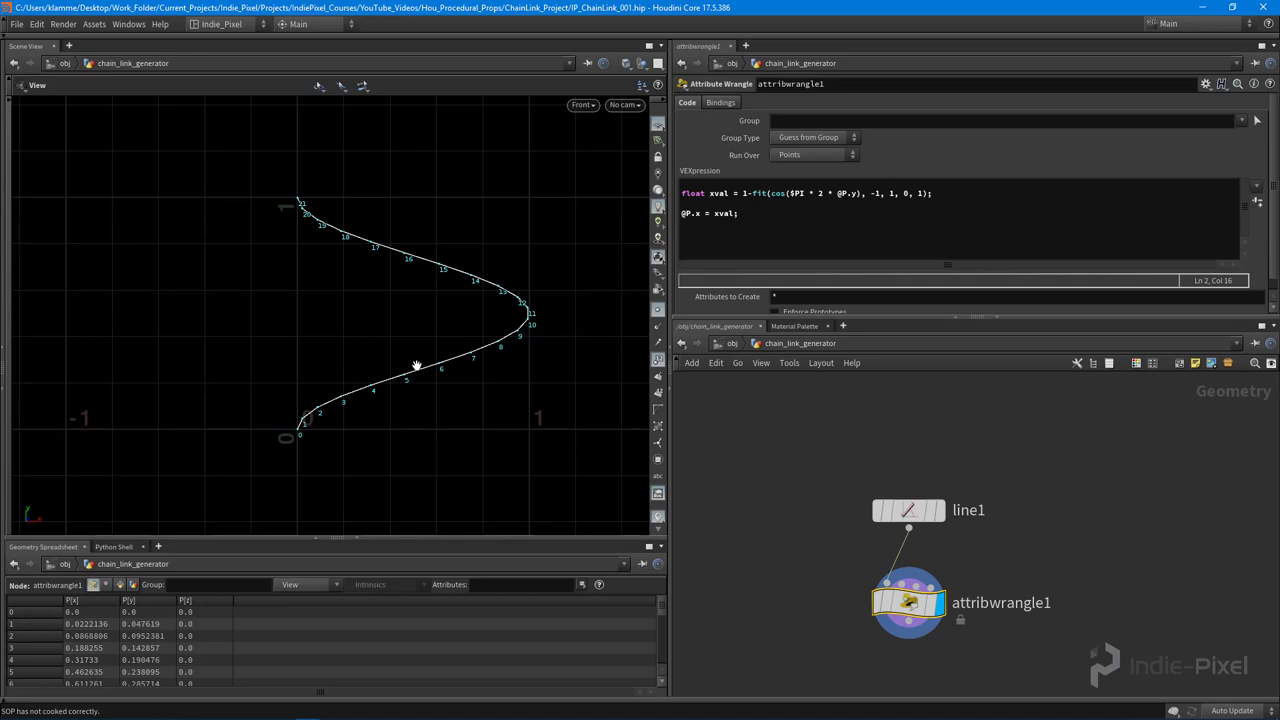
{"action": "right_click_drag", "start_coordinate": [303, 366], "coordinate": [302, 465]}
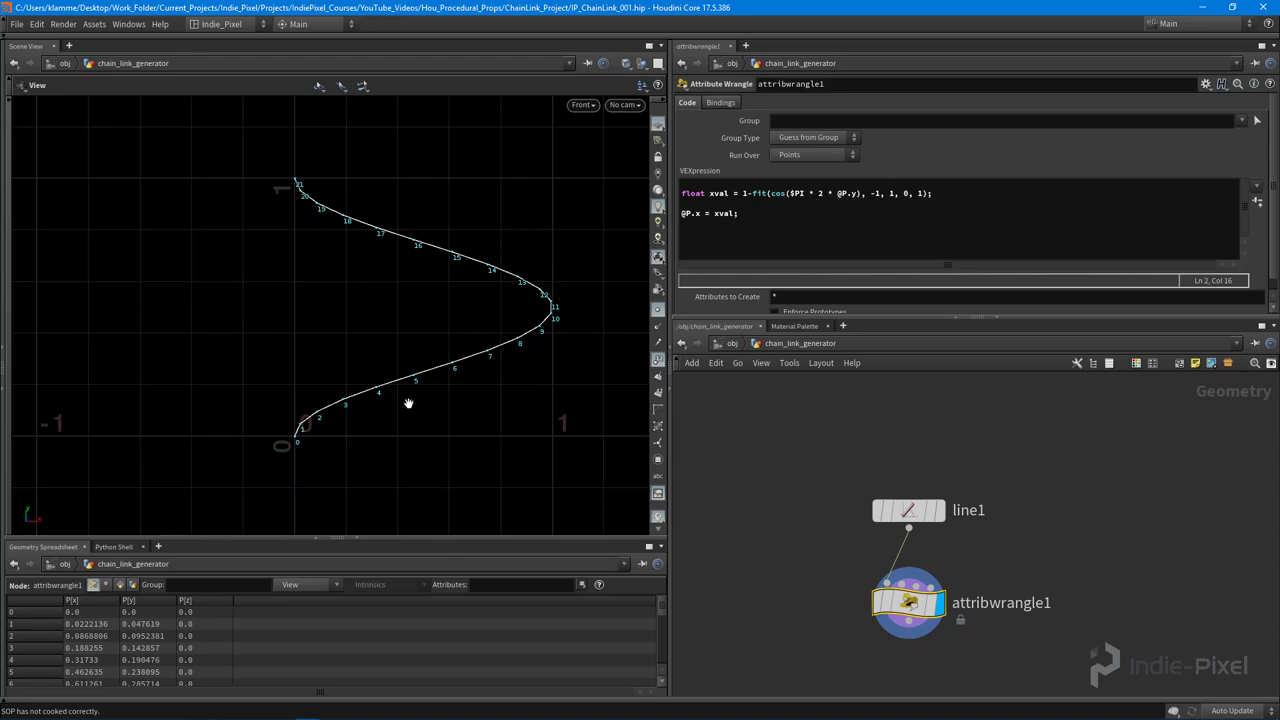
{"action": "right_click_drag", "start_coordinate": [431, 440], "coordinate": [376, 367]}
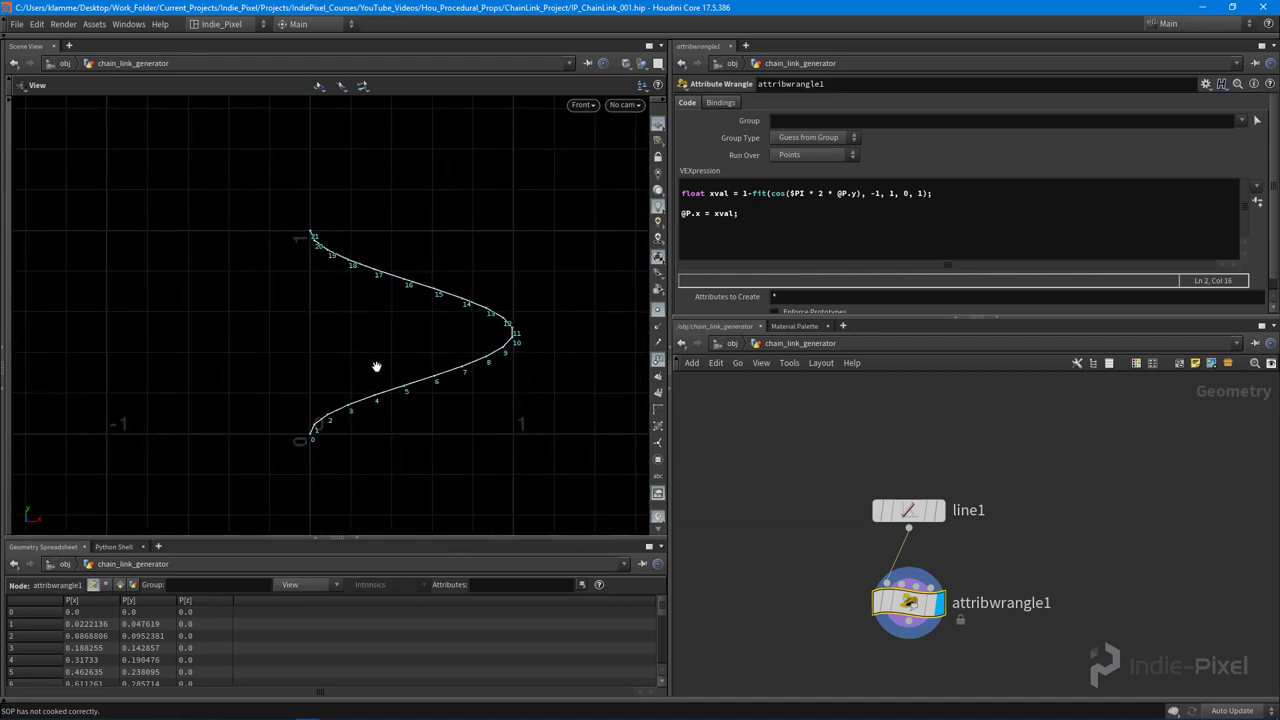
{"action": "right_click_drag", "start_coordinate": [448, 418], "coordinate": [406, 394]}
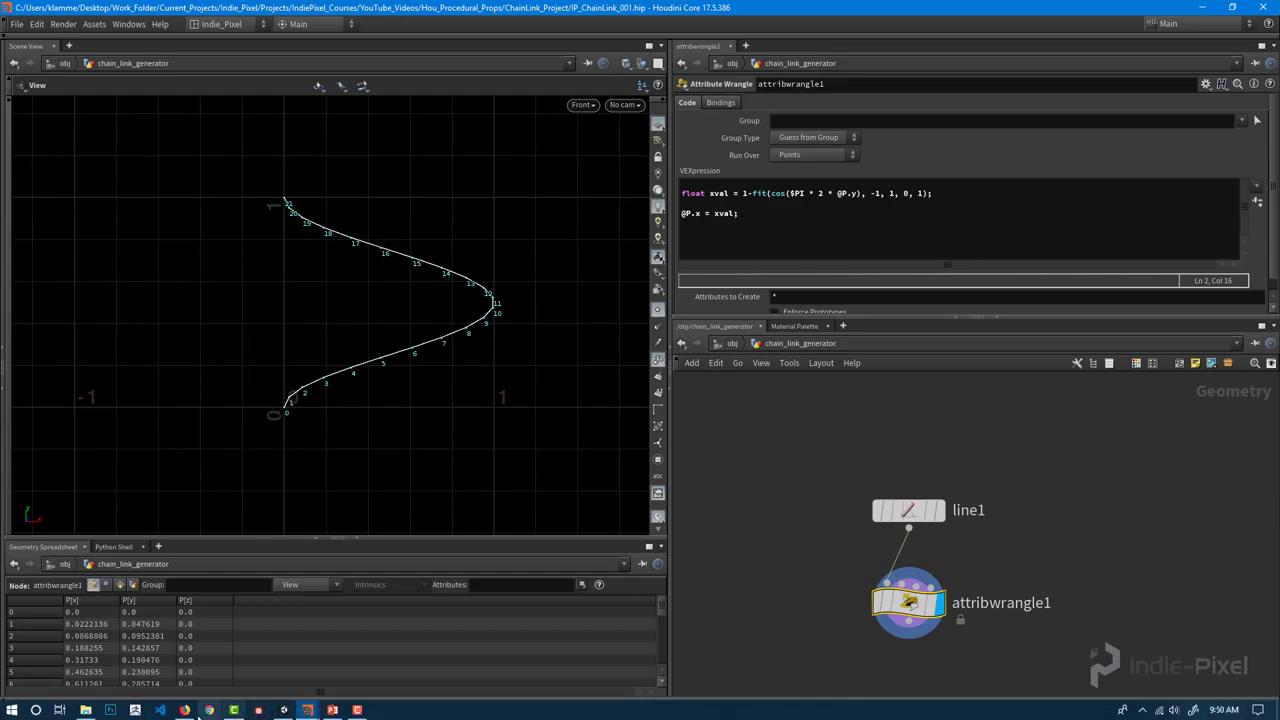
Step: Switch to Firefox to examine the chain link fence reference image, and compare its wire shape with the curve in Houdini
{"action": "left_click", "coordinate": [185, 710]}
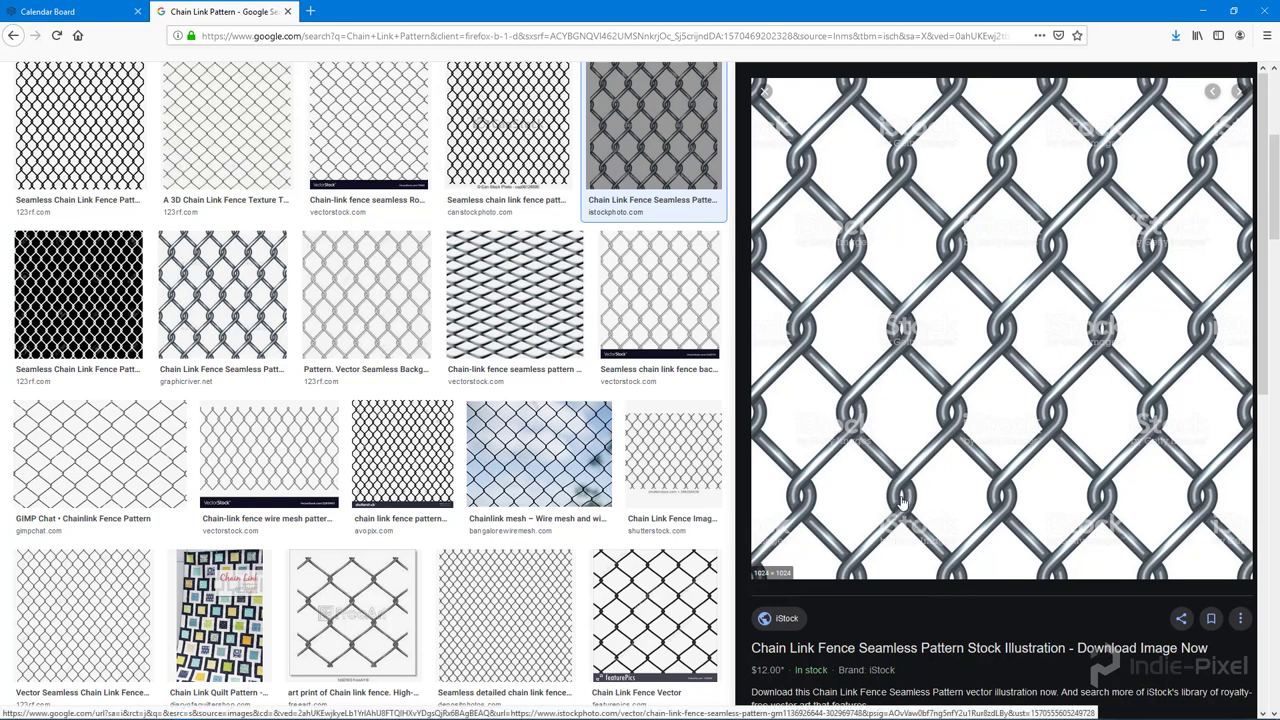
{"action": "key", "text": "alt+Tab"}
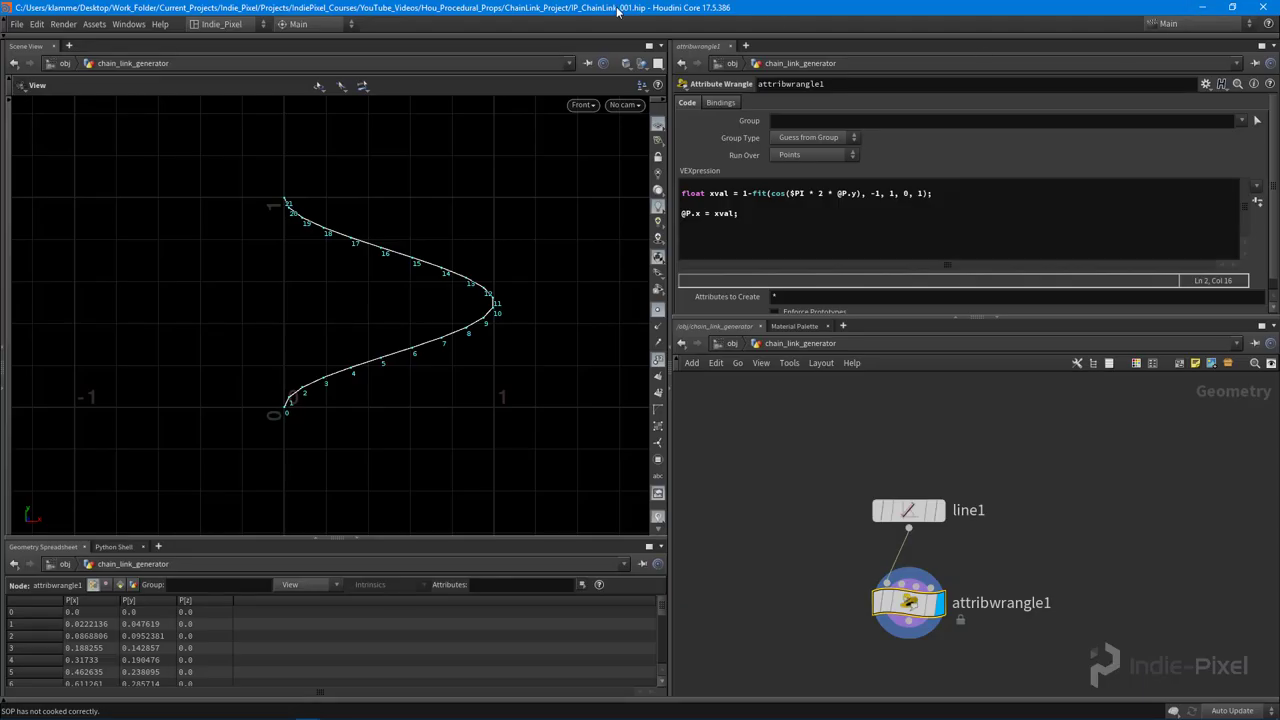
{"action": "left_click_drag", "start_coordinate": [360, 320], "coordinate": [300, 420]}
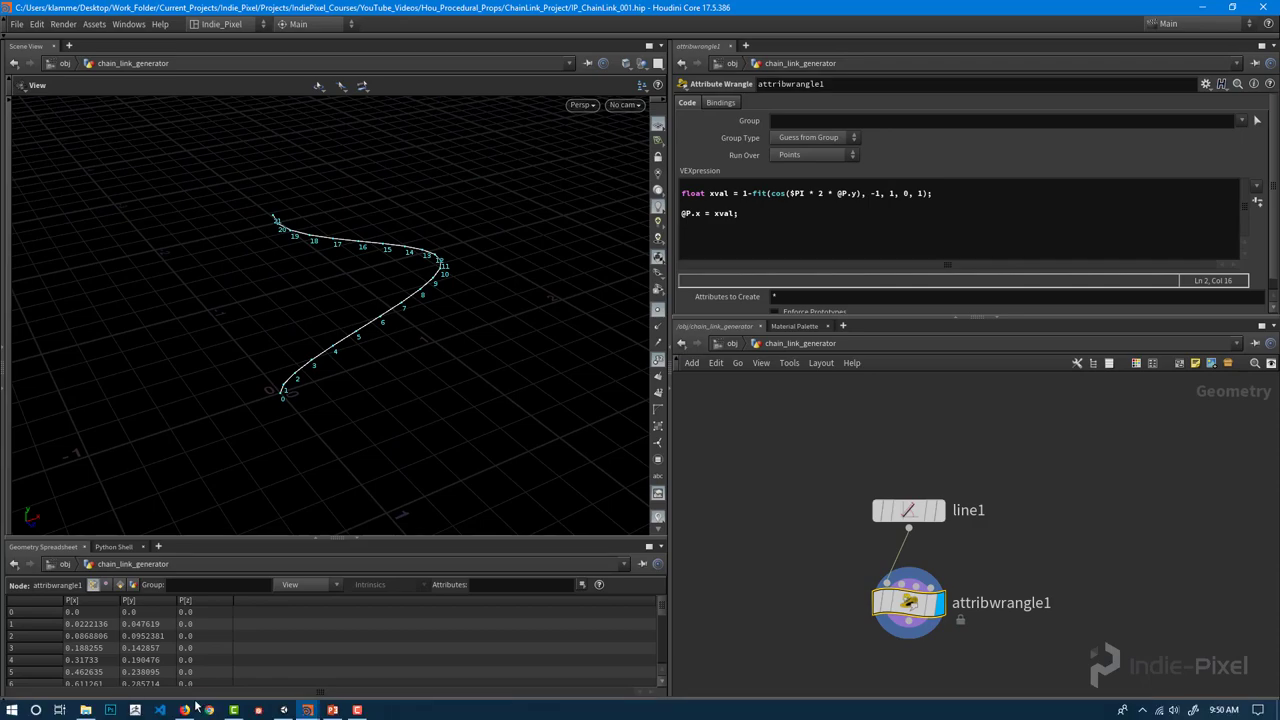
{"action": "left_click", "coordinate": [195, 708]}
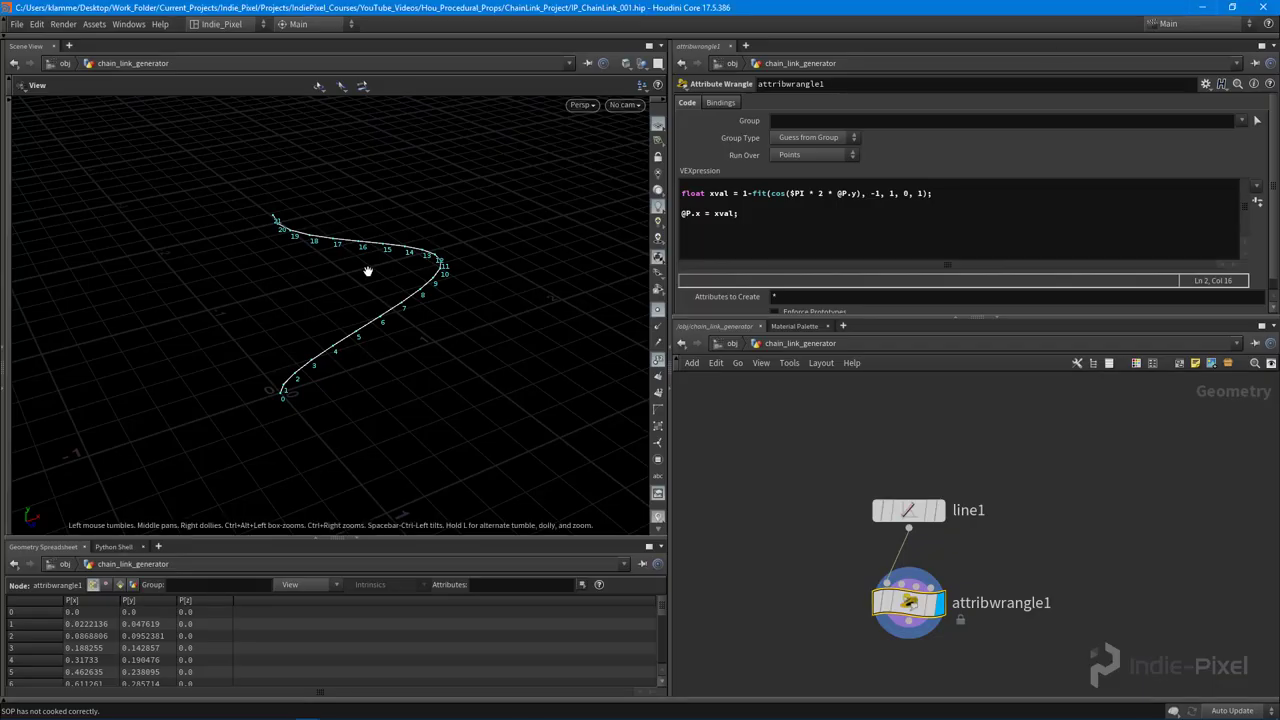
{"action": "left_click_drag", "start_coordinate": [366, 271], "coordinate": [267, 438]}
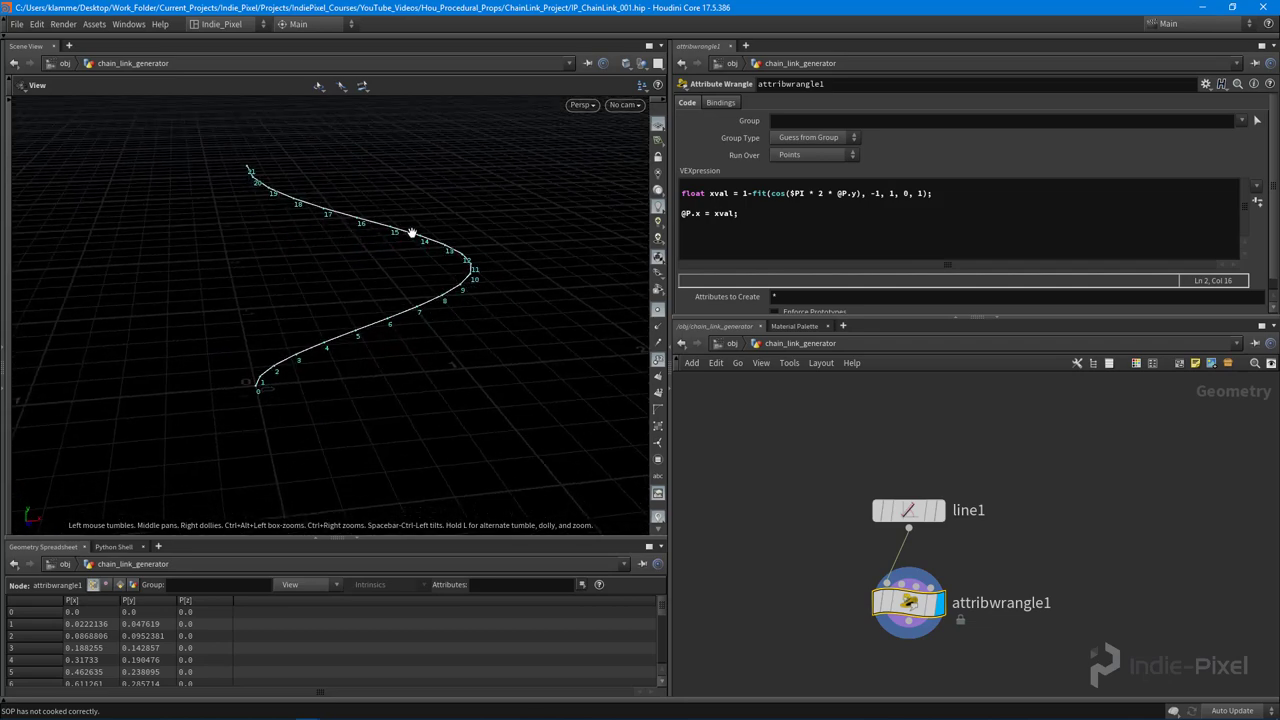
{"action": "left_click_drag", "start_coordinate": [286, 443], "coordinate": [354, 334]}
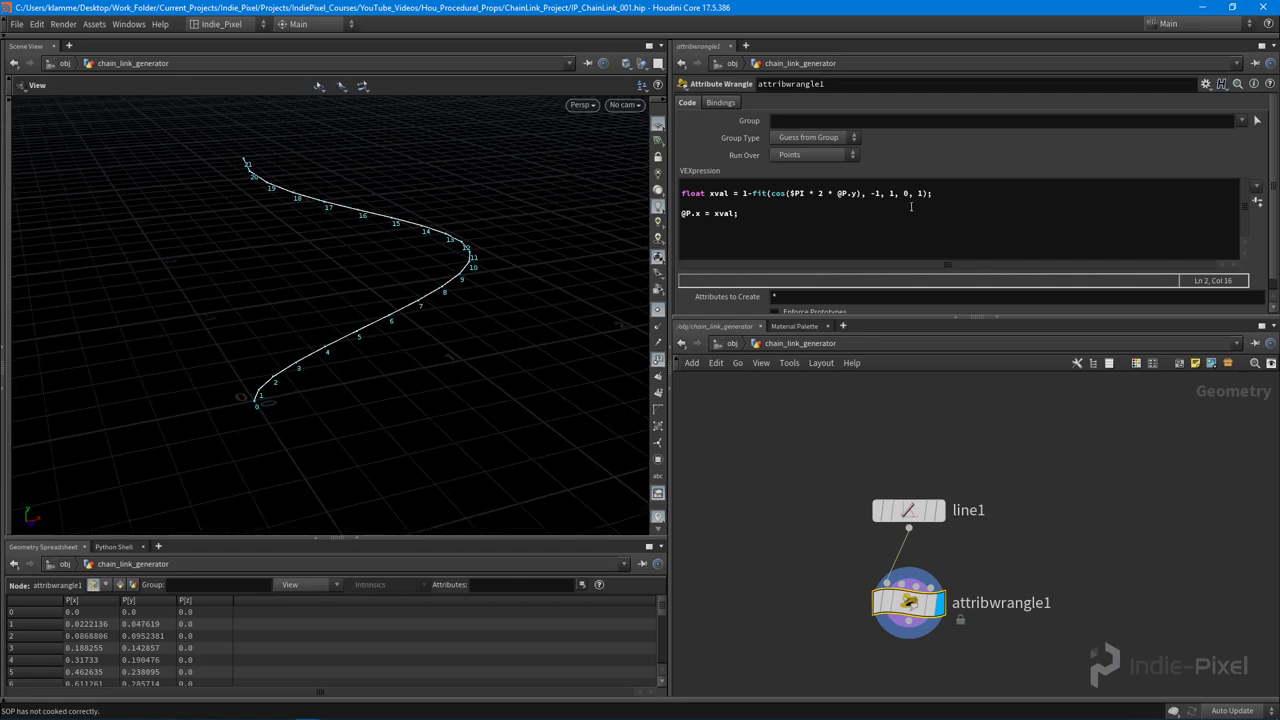
Step: Duplicate the xval declaration on the line below it and rename the copied variable zval
{"action": "left_click", "coordinate": [966, 197]}
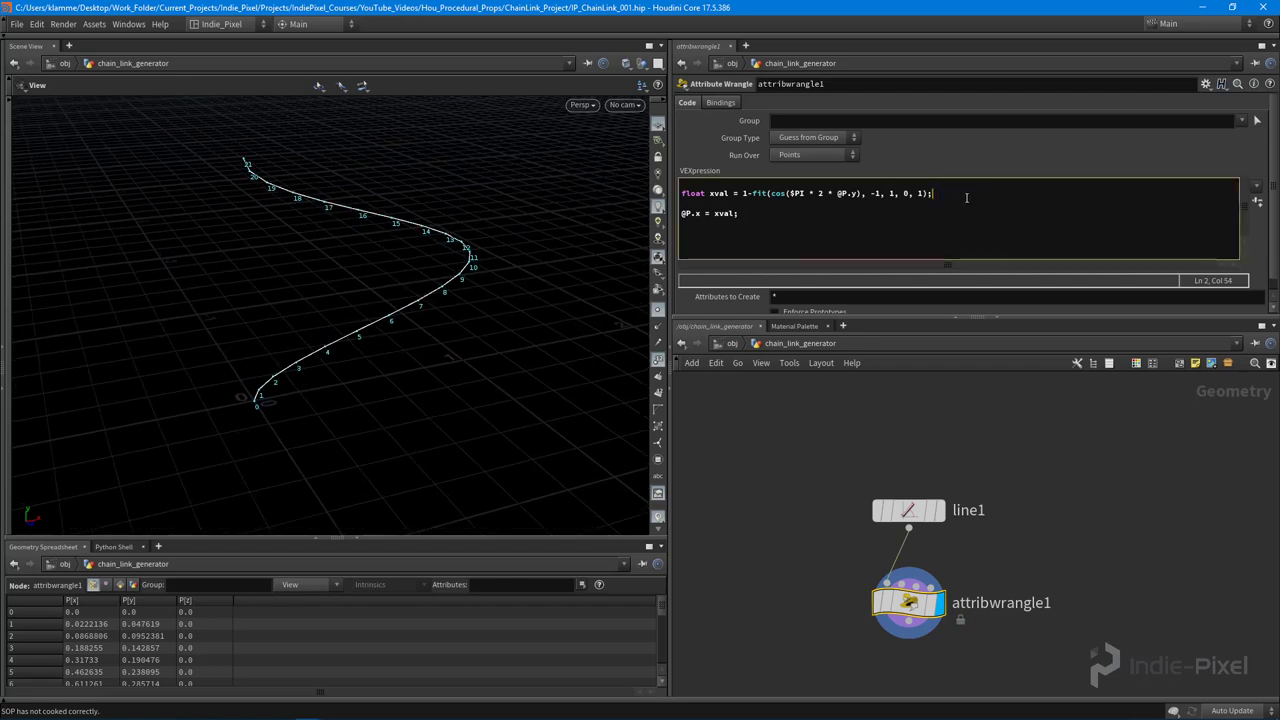
{"action": "key", "text": "shift+Home"}
{"action": "key", "text": "ctrl+c"}
{"action": "key", "text": "End"}
{"action": "key", "text": "Return"}
{"action": "key", "text": "ctrl+v"}
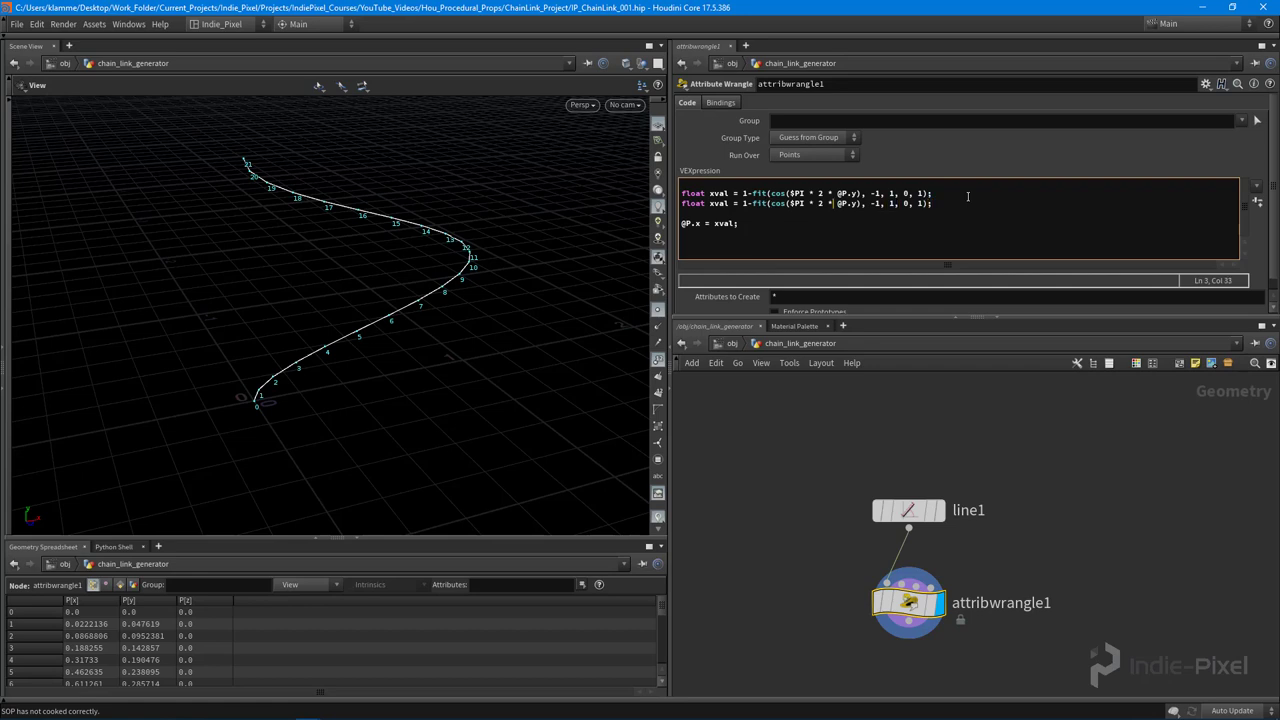
{"action": "key", "text": "Delete"}
{"action": "type", "text": "z"}
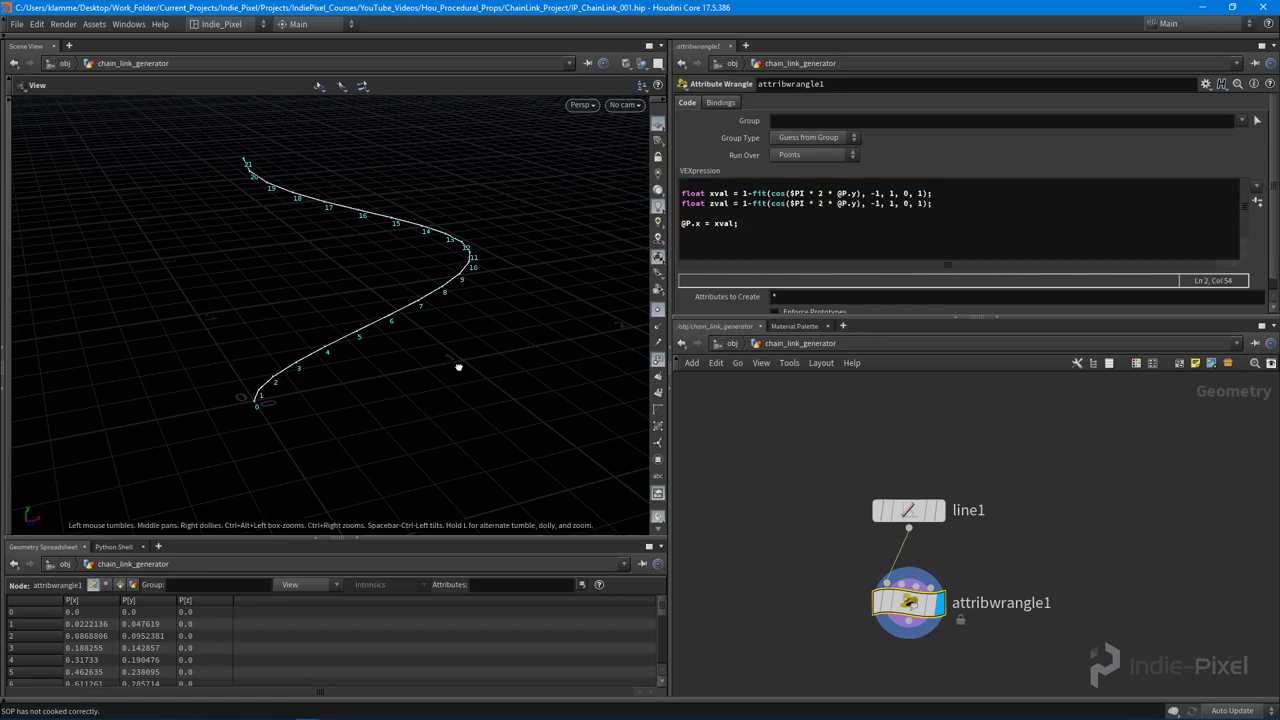
Step: Replace the cos function in the zval declaration with sin
{"action": "left_click_drag", "start_coordinate": [457, 366], "coordinate": [494, 380]}
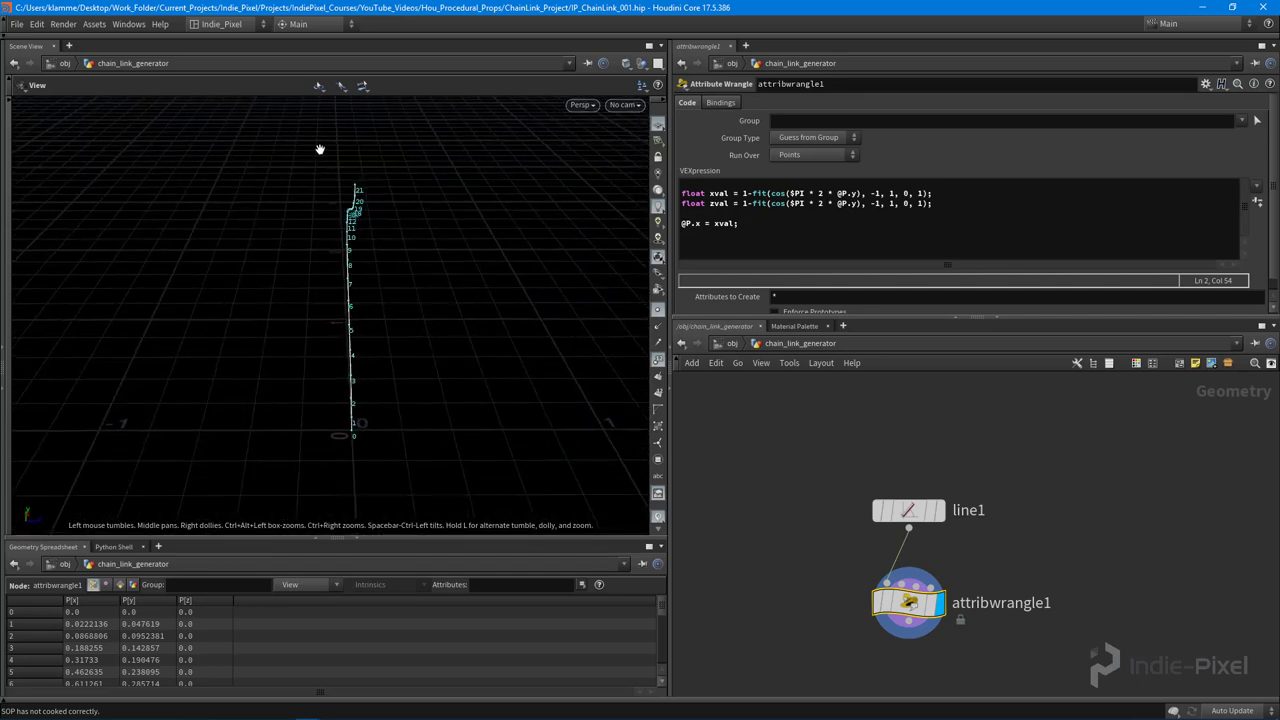
{"action": "left_click_drag", "start_coordinate": [453, 400], "coordinate": [397, 403]}
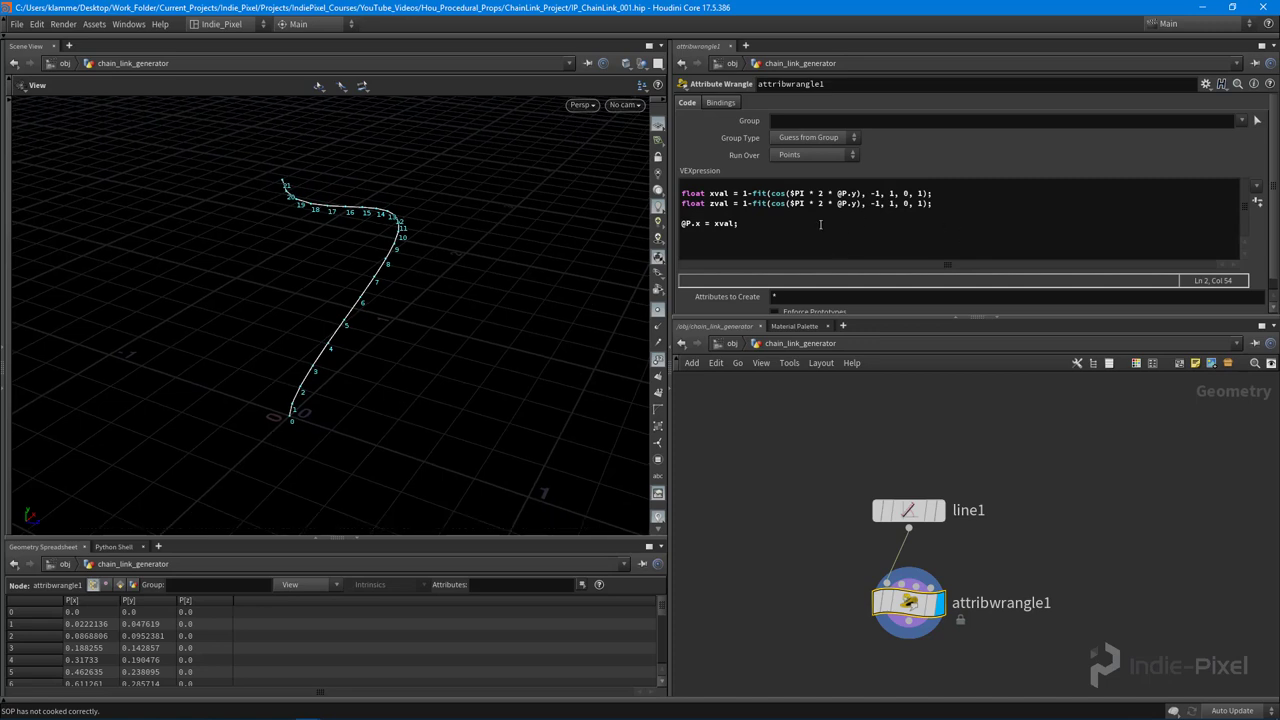
{"action": "left_click", "coordinate": [786, 202]}
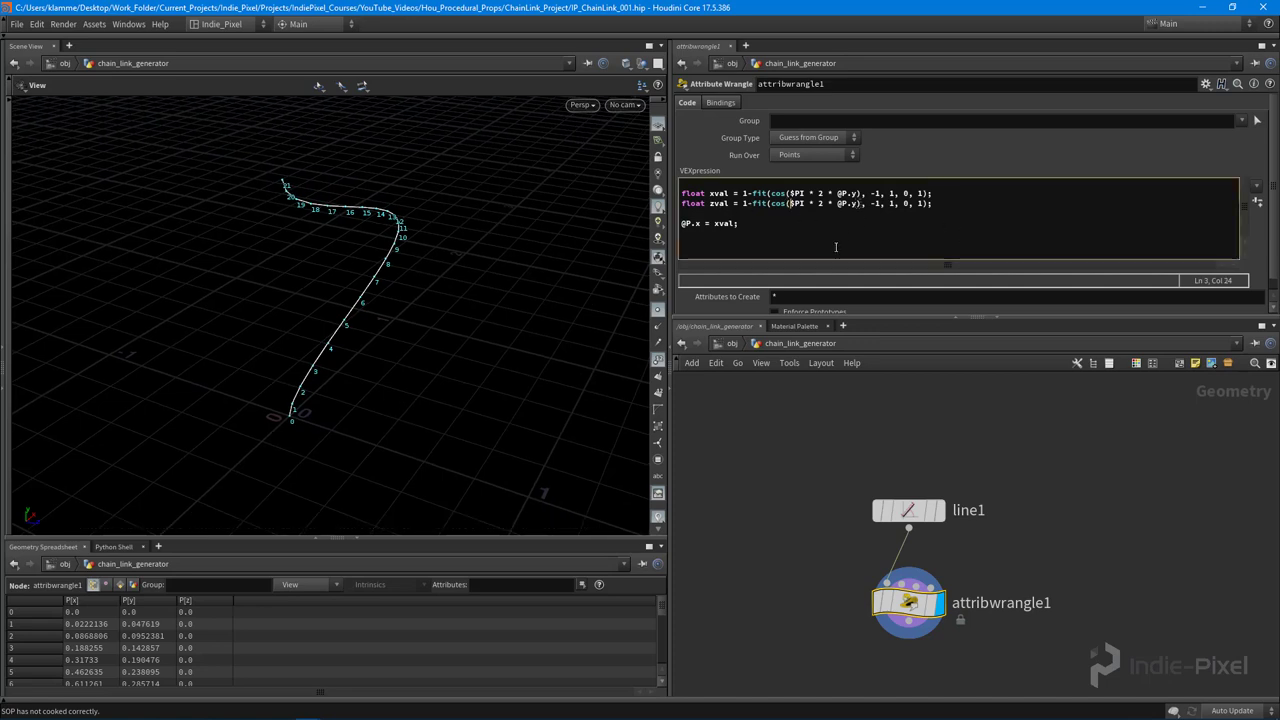
{"action": "key", "text": "Left"}
{"action": "key", "text": "BackSpace"}
{"action": "key", "text": "BackSpace"}
{"action": "key", "text": "BackSpace"}
{"action": "type", "text": "sin"}
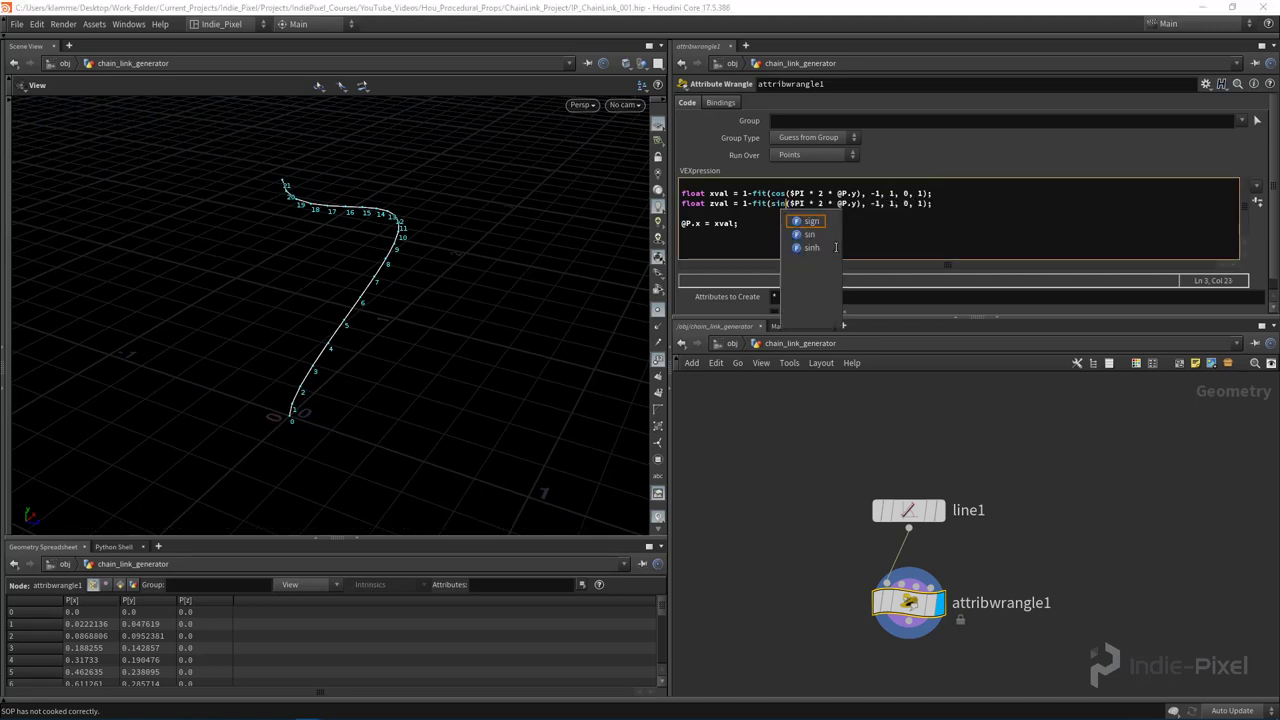
{"action": "left_click", "coordinate": [972, 208]}
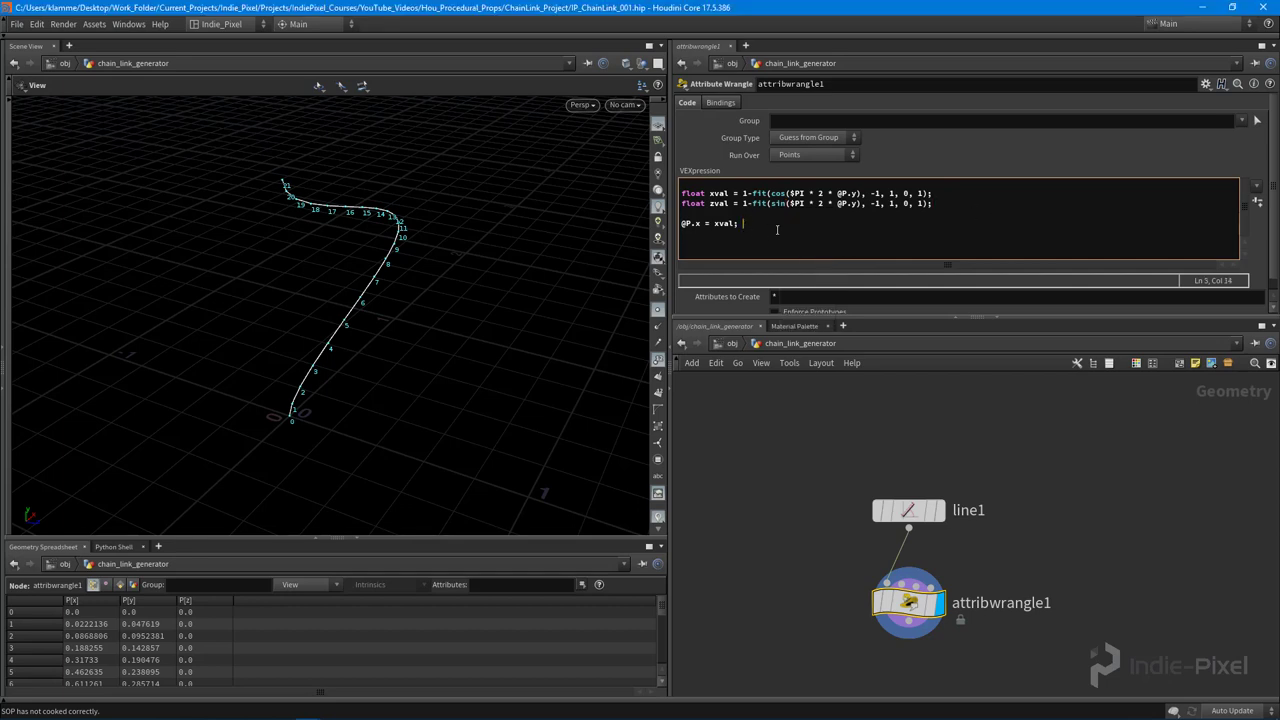
Step: Add the line @P.z = zval; below the @P.x assignment
{"action": "key", "text": "Return"}
{"action": "type", "text": "@P.z = zval;"}
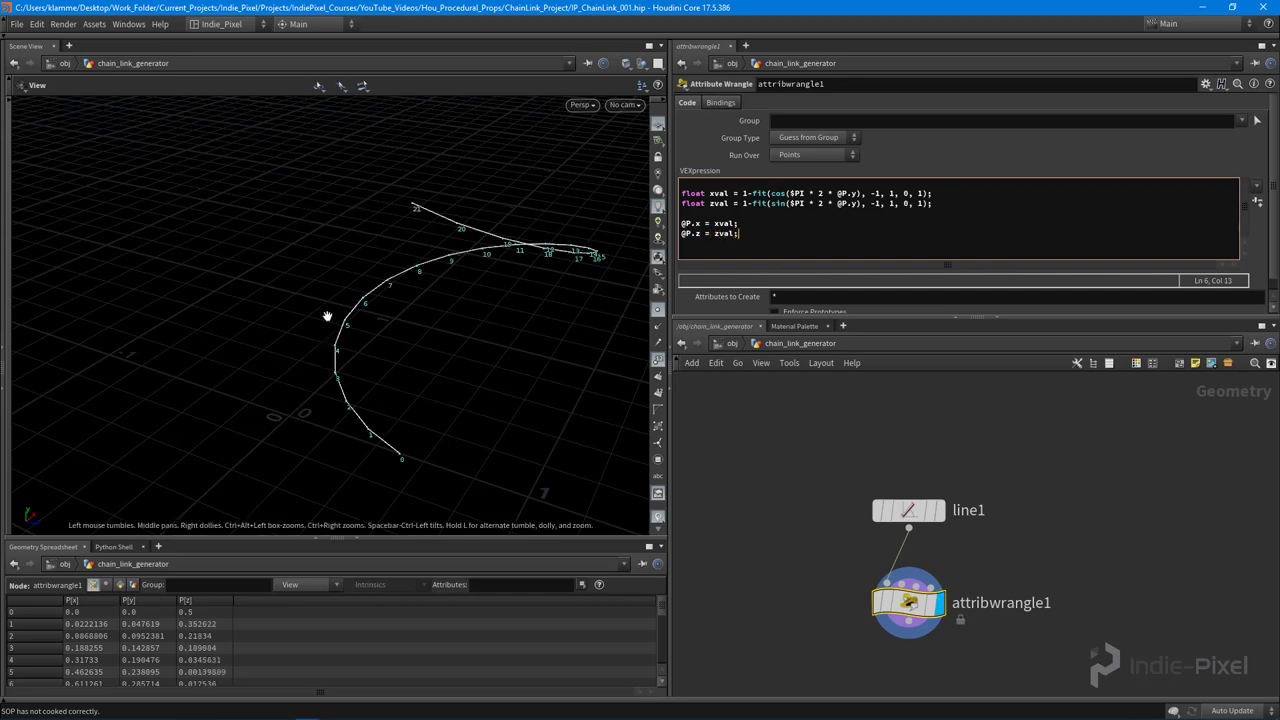
{"action": "left_click_drag", "start_coordinate": [329, 314], "coordinate": [393, 307]}
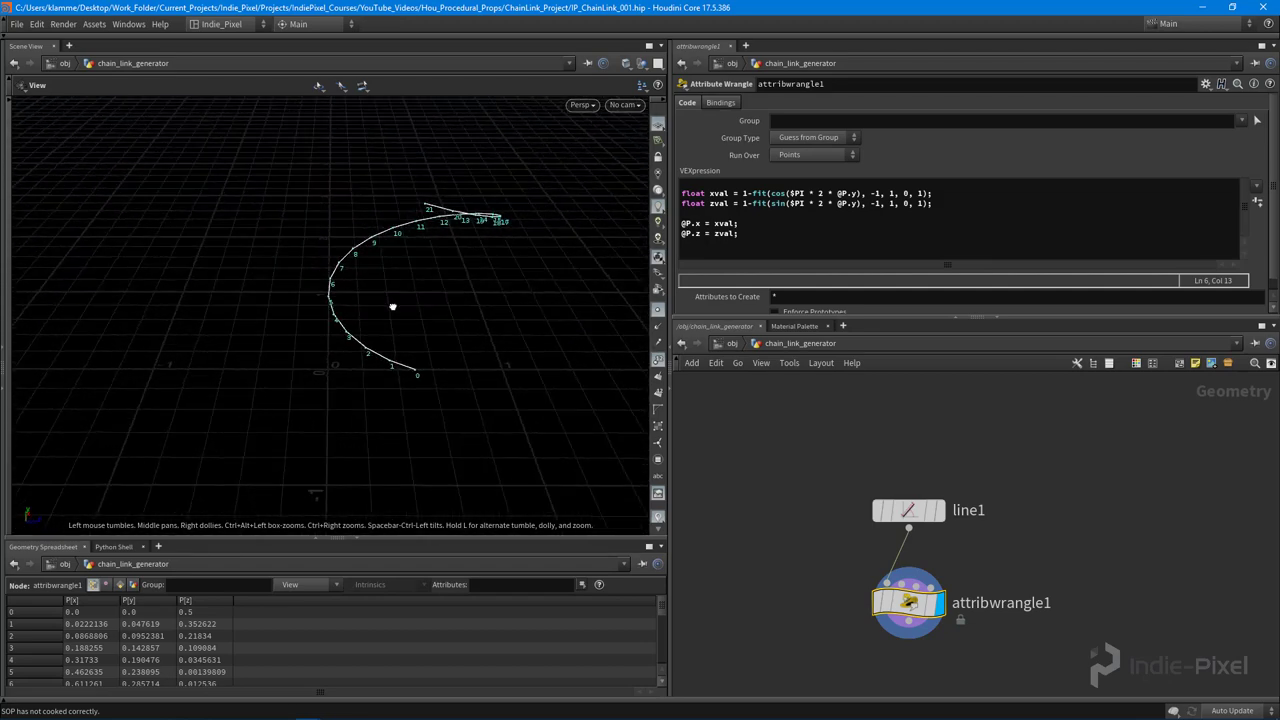
{"action": "key", "text": "h"}
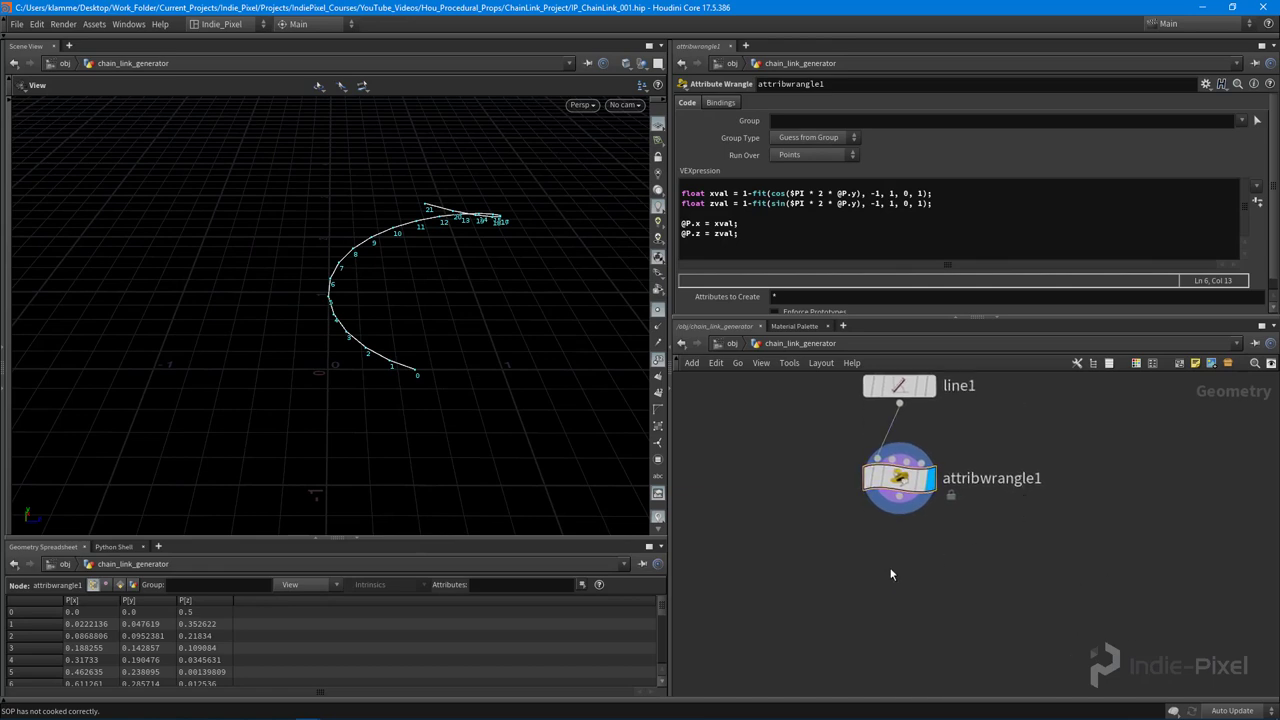
Step: Add a Transform node below attribwrangle1 and set its Z scale to .1
{"action": "key", "text": "Tab"}
{"action": "type", "text": "trans"}
{"action": "key", "text": "Return"}
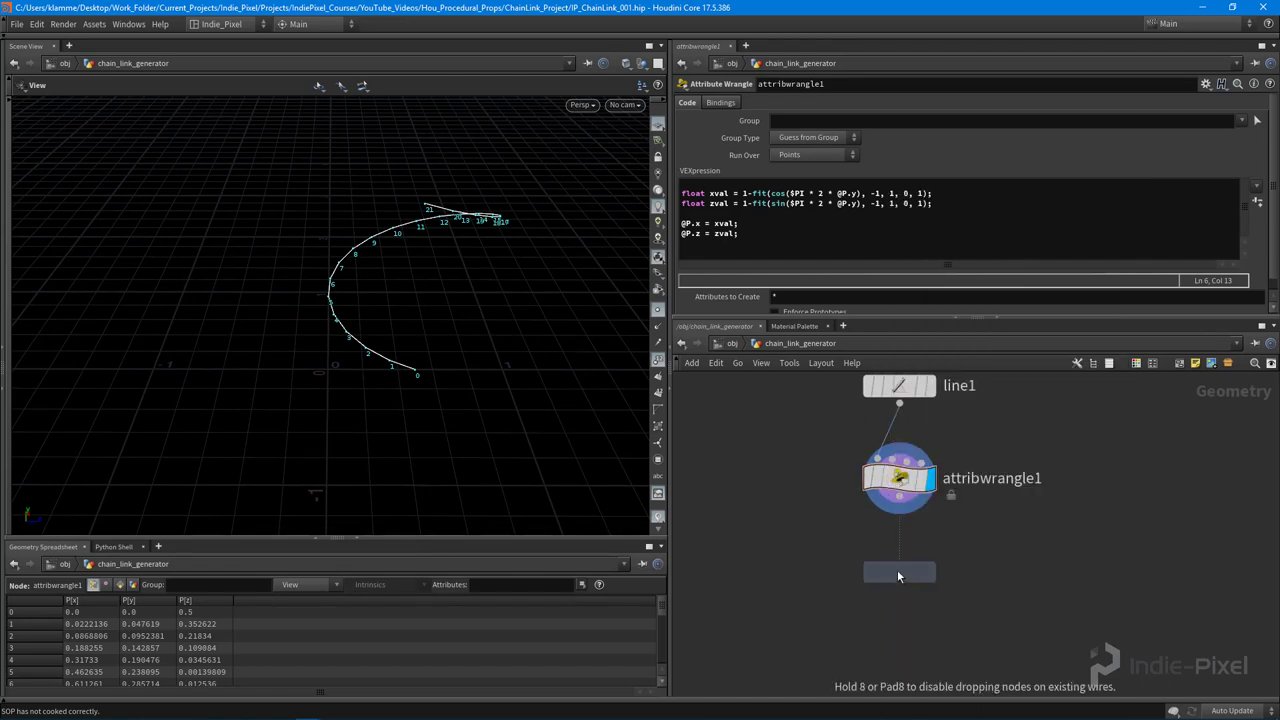
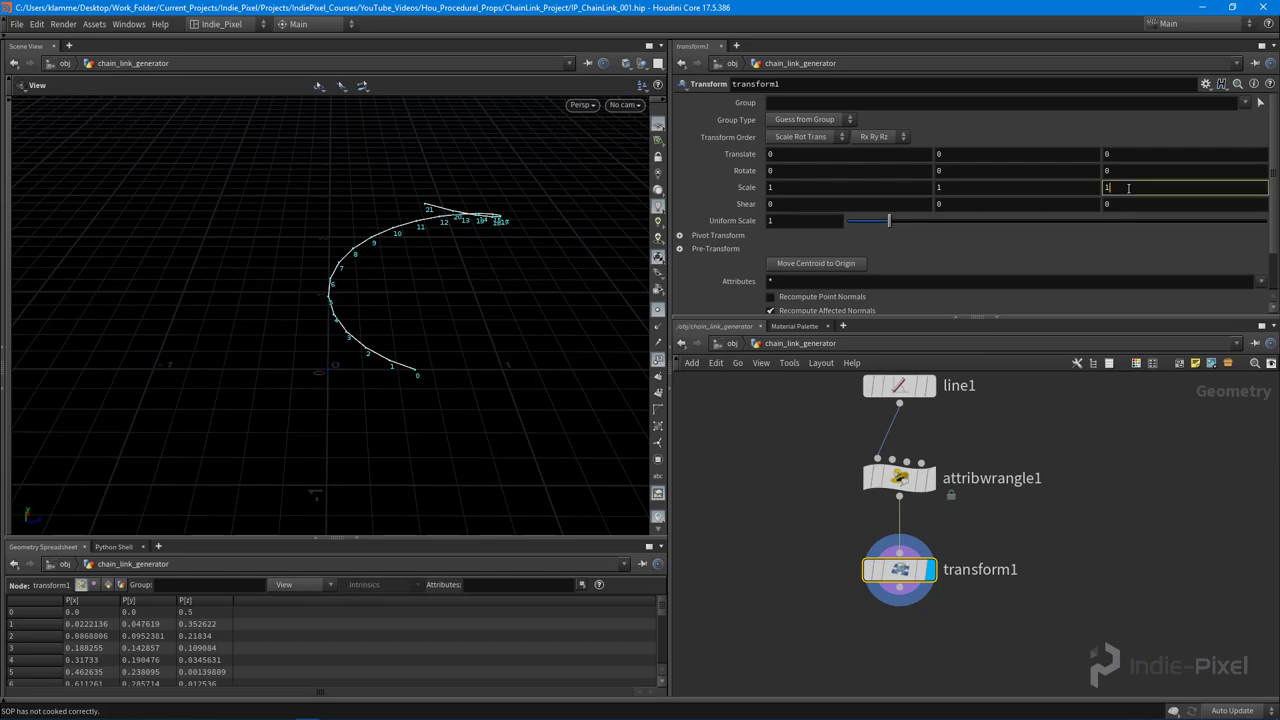
{"action": "key", "text": "Return"}
{"action": "left_click_drag", "start_coordinate": [389, 263], "coordinate": [362, 274]}
Step: Add a Mirror node after transform1, display it, and turn off Keep Original
{"action": "left_click_drag", "start_coordinate": [1056, 318], "coordinate": [1056, 229]}
{"action": "key", "text": "Tab"}
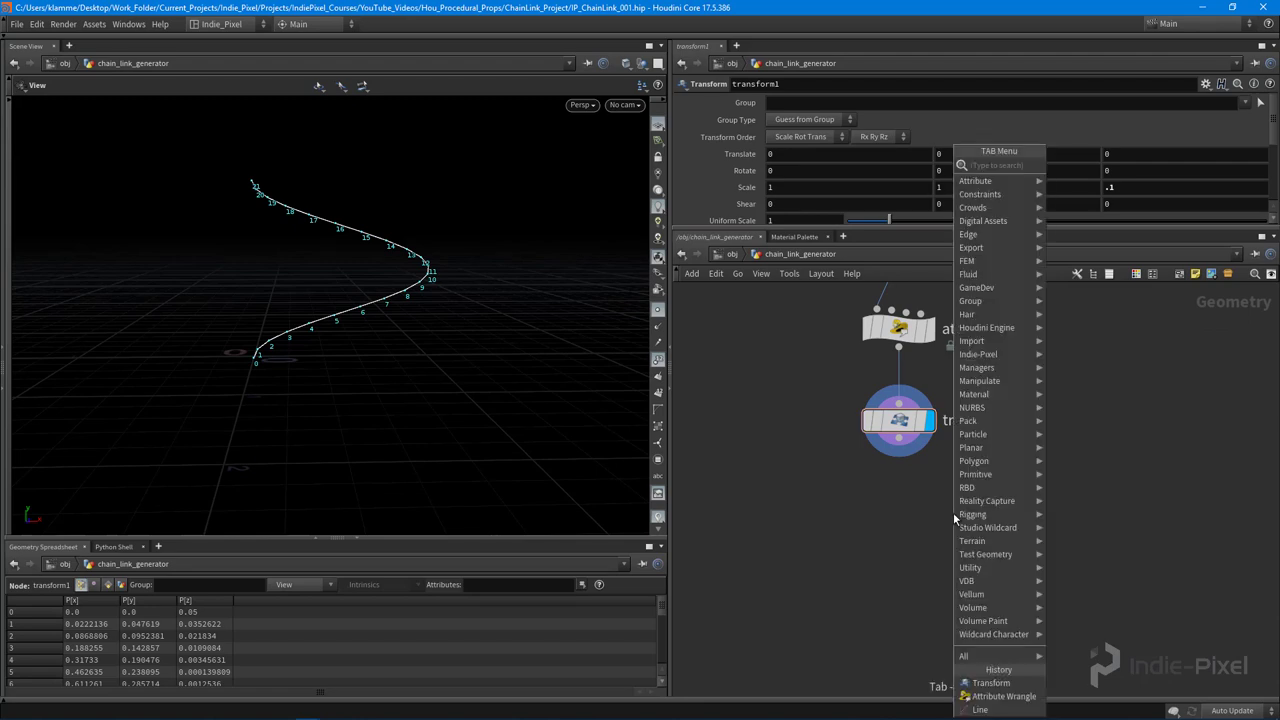
{"action": "type", "text": "mirr"}
{"action": "key", "text": "Return"}
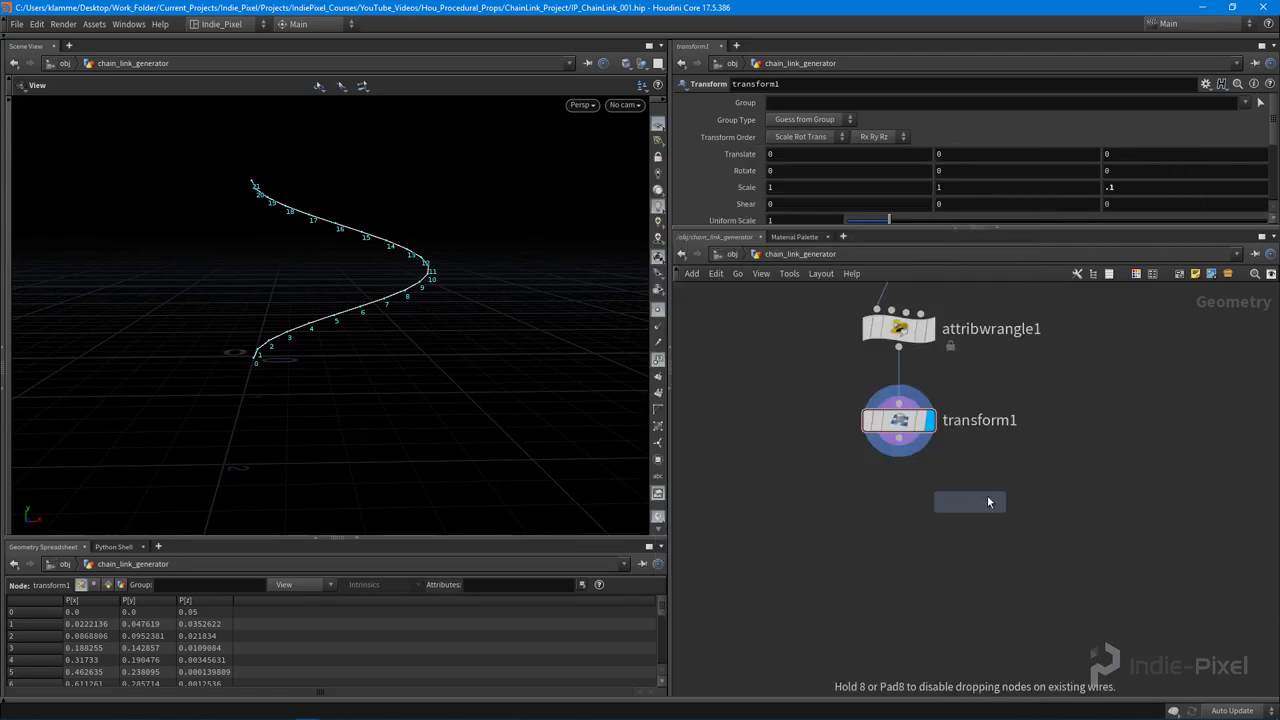
{"action": "left_click", "coordinate": [953, 506]}
{"action": "left_click", "coordinate": [1046, 500]}
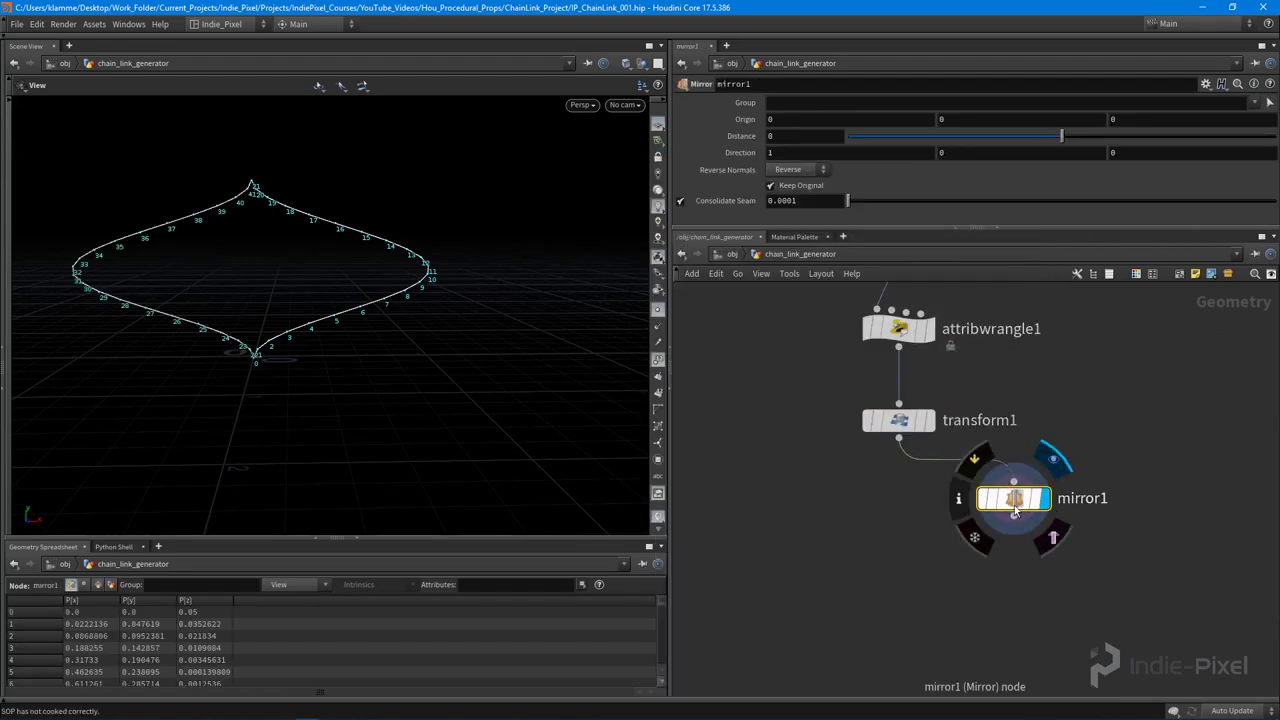
{"action": "left_click_drag", "start_coordinate": [209, 246], "coordinate": [648, 233]}
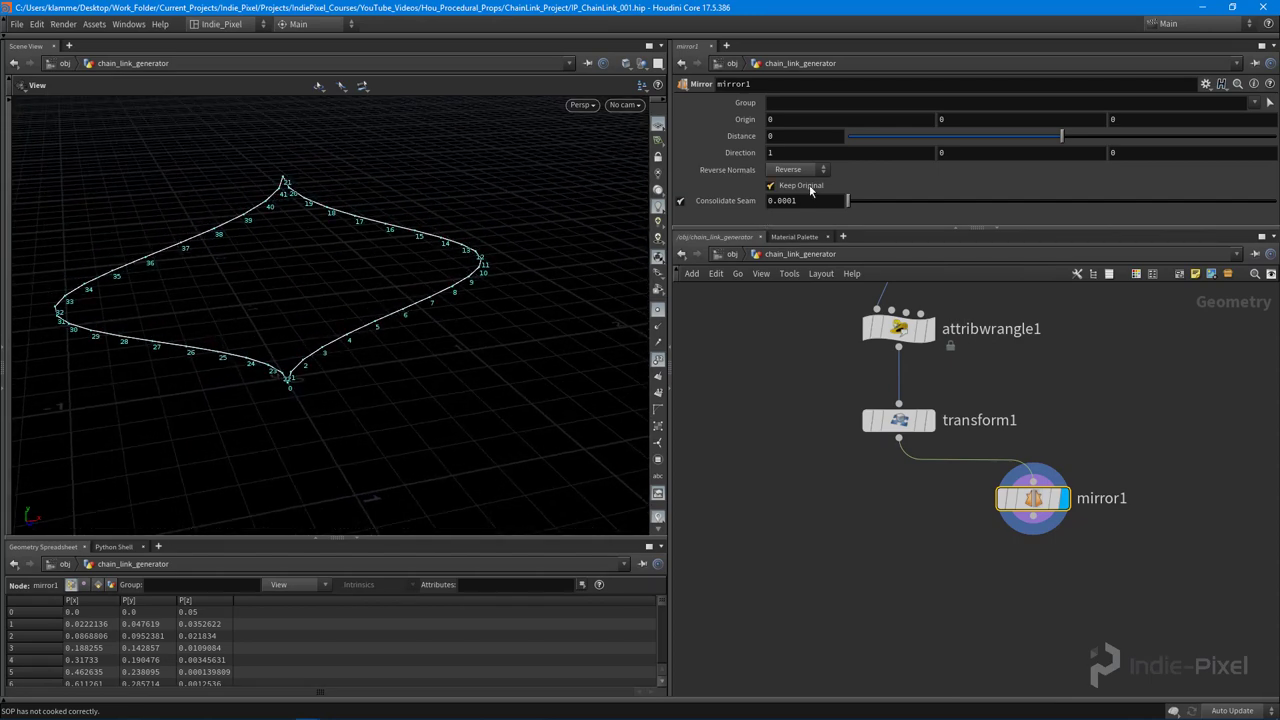
{"action": "left_click", "coordinate": [771, 185]}
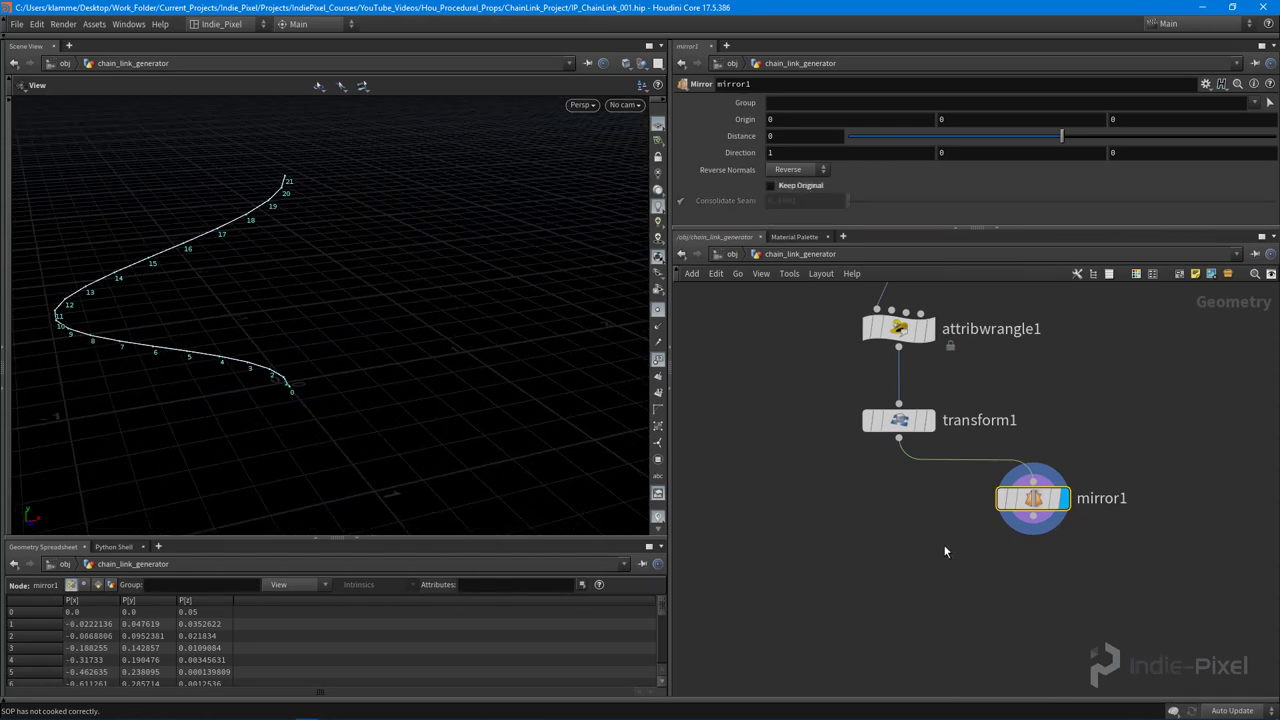
Step: Add a second Transform node below mirror1 and display its output
{"action": "middle_click_drag", "start_coordinate": [992, 567], "coordinate": [958, 520]}
{"action": "key", "text": "Tab"}
{"action": "type", "text": "trans"}
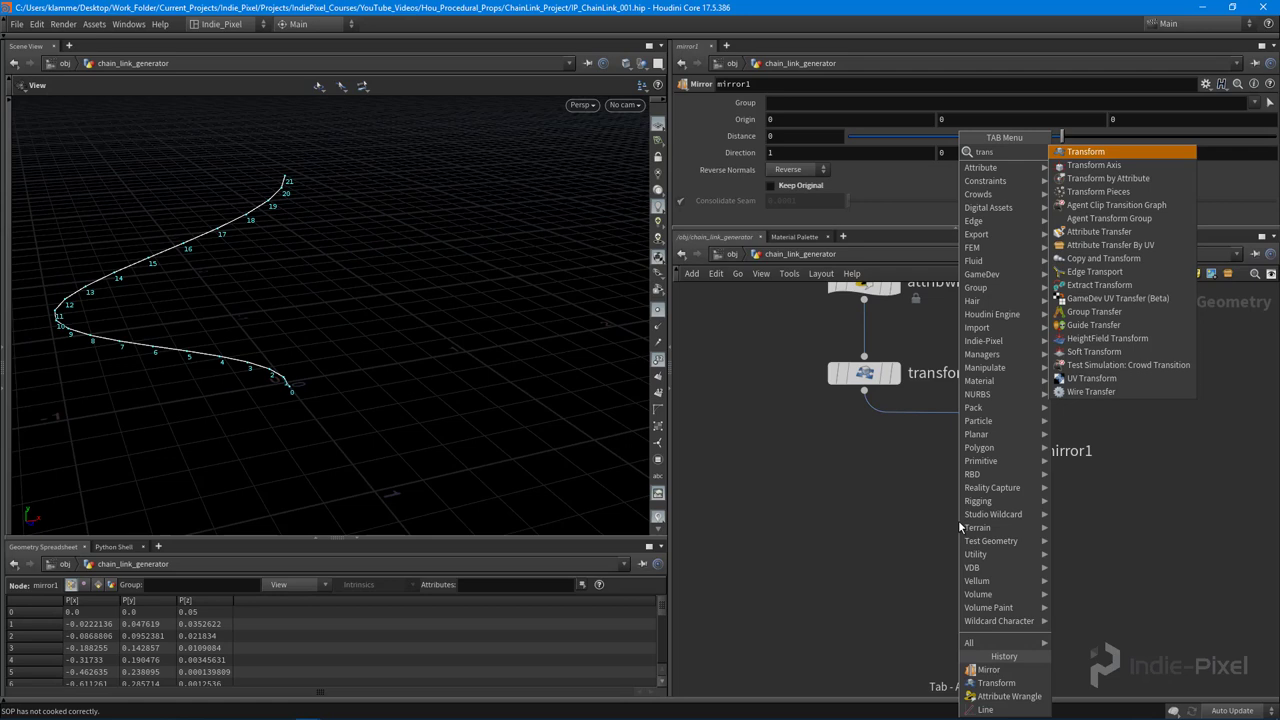
{"action": "key", "text": "Return"}
{"action": "left_click", "coordinate": [999, 481]}
{"action": "left_click", "coordinate": [998, 518]}
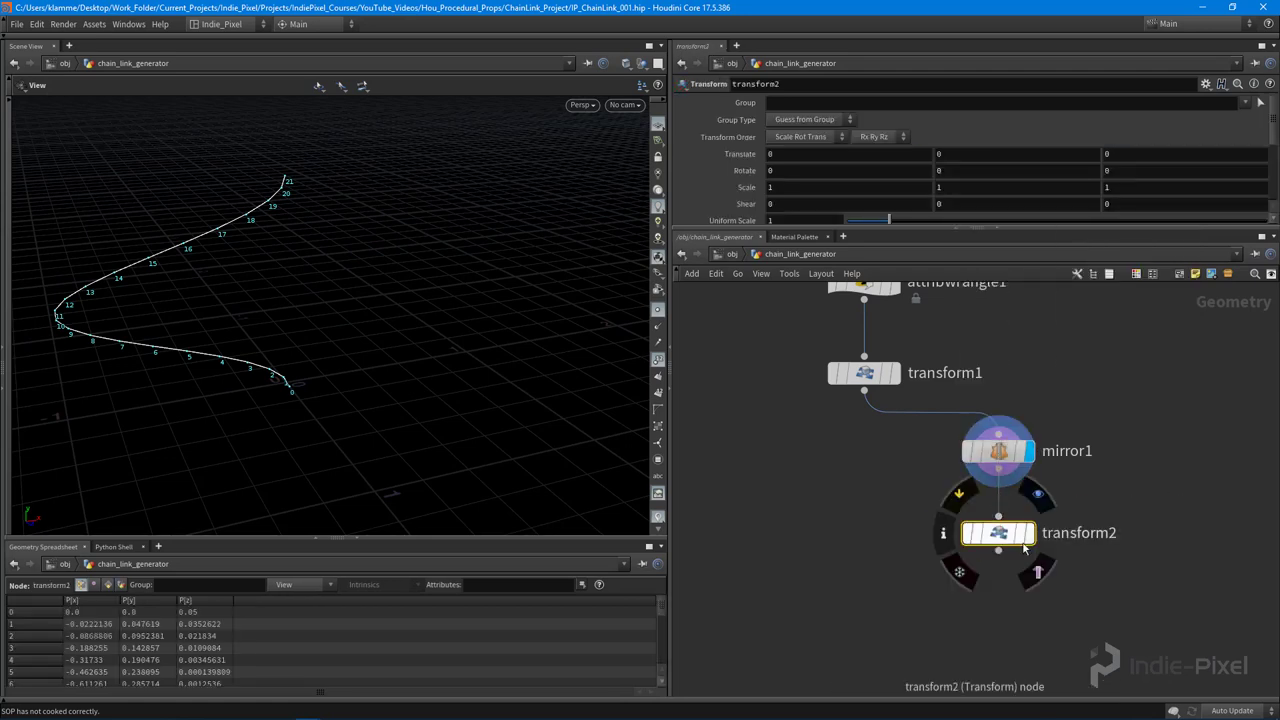
{"action": "left_click", "coordinate": [1029, 533]}
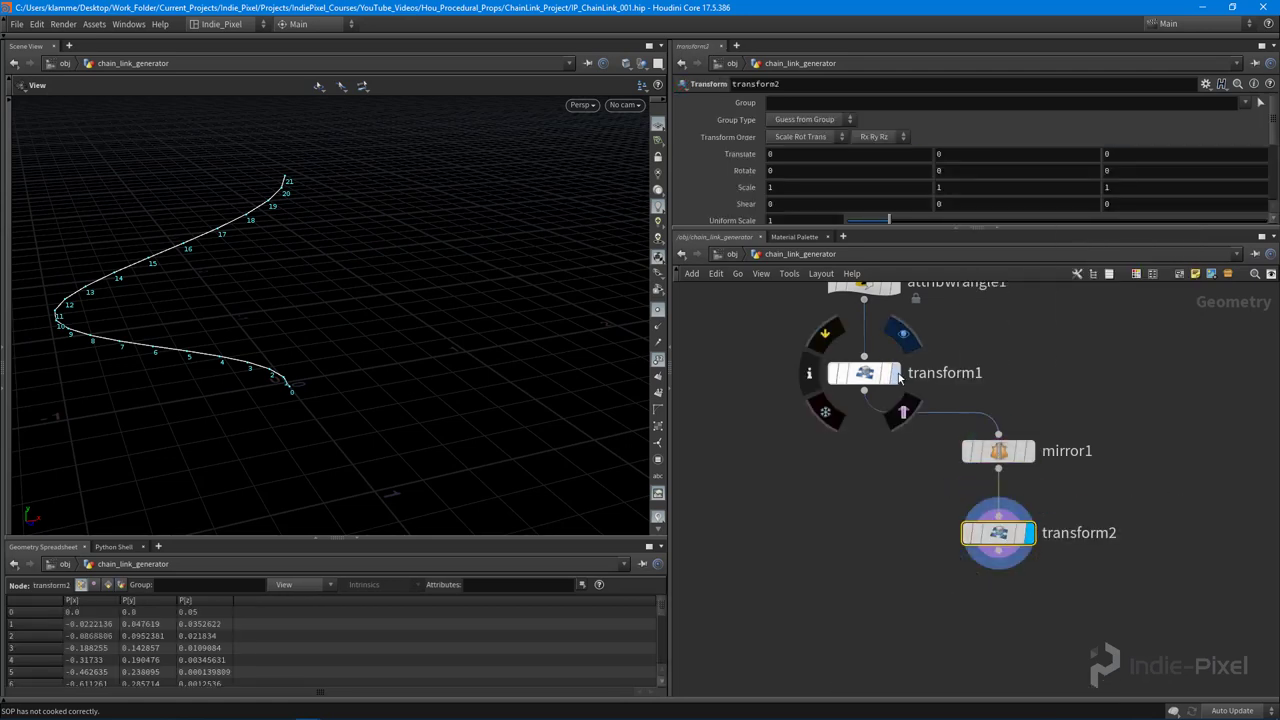
Step: Compare the transform1, transform2 and mirror1 outputs, and turn Keep Original on in mirror1 to examine the combined curves
{"action": "left_click", "coordinate": [895, 373]}
{"action": "left_click", "coordinate": [1029, 533]}
{"action": "left_click_drag", "start_coordinate": [217, 403], "coordinate": [200, 330]}
{"action": "left_click", "coordinate": [1030, 452]}
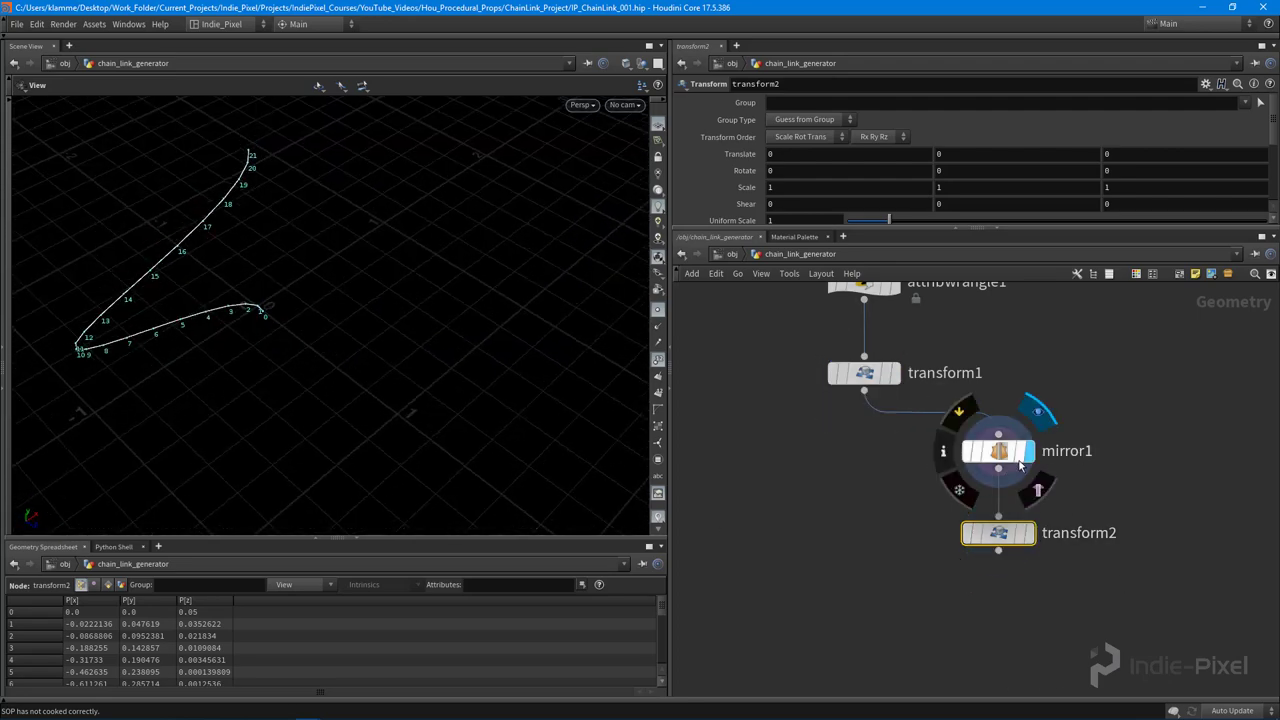
{"action": "left_click", "coordinate": [809, 187]}
{"action": "left_click_drag", "start_coordinate": [614, 191], "coordinate": [435, 349]}
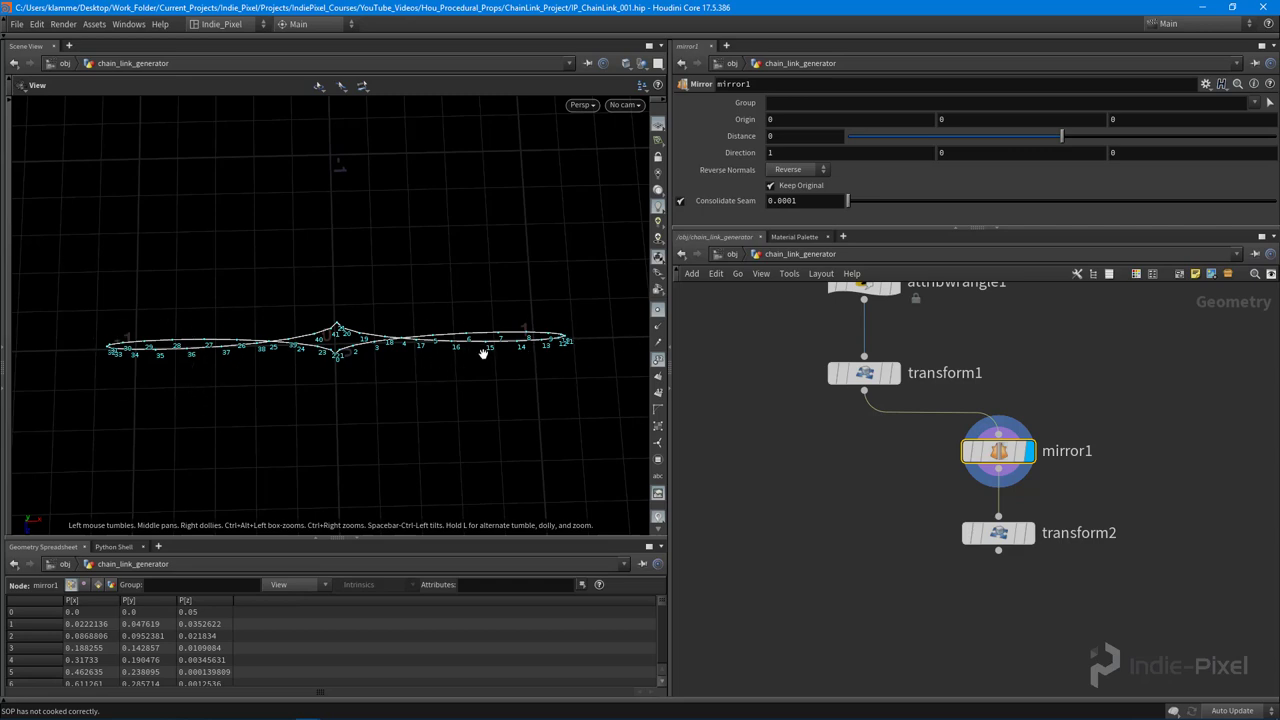
{"action": "left_click_drag", "start_coordinate": [415, 430], "coordinate": [472, 322]}
Step: Try a Y scale of -1 on transform2 with the original curve kept, and turn Keep Original off again on mirror1
{"action": "left_click", "coordinate": [1020, 535]}
{"action": "middle_click_drag", "start_coordinate": [1126, 368], "coordinate": [1111, 386]}
{"action": "left_click", "coordinate": [987, 188]}
{"action": "key", "text": "Return"}
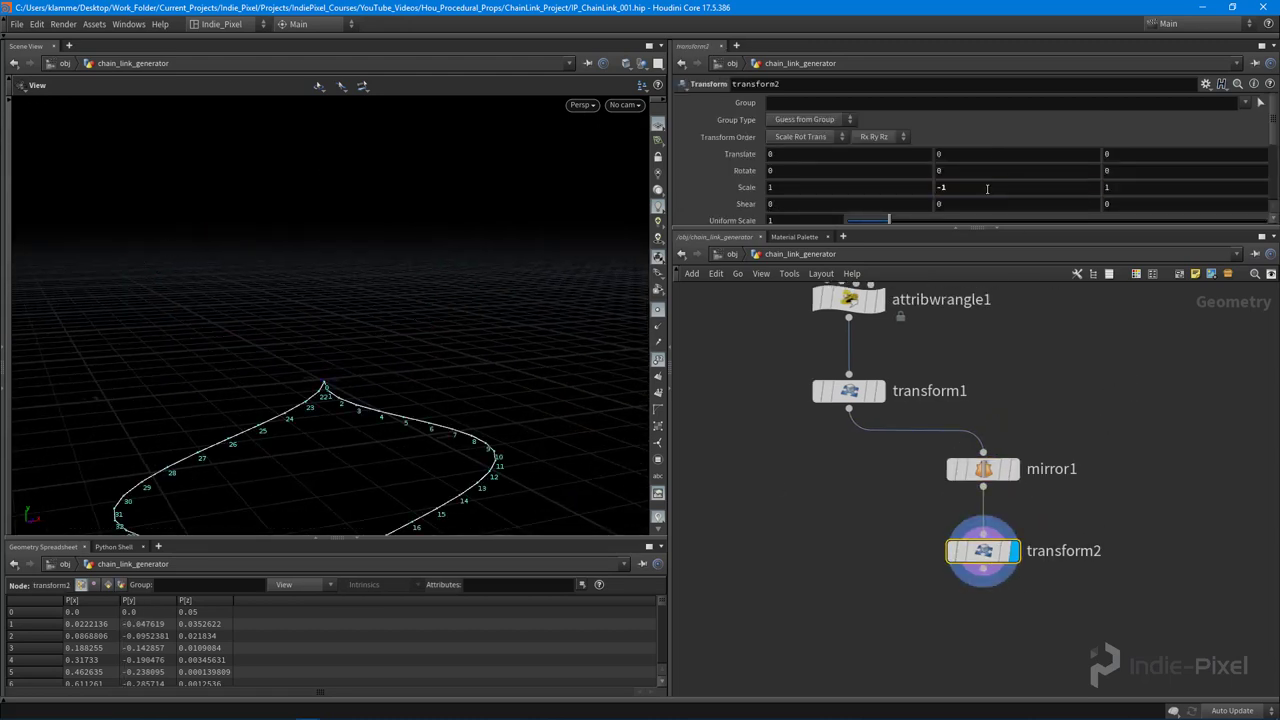
{"action": "key", "text": "ctrl+z"}
{"action": "left_click", "coordinate": [983, 469]}
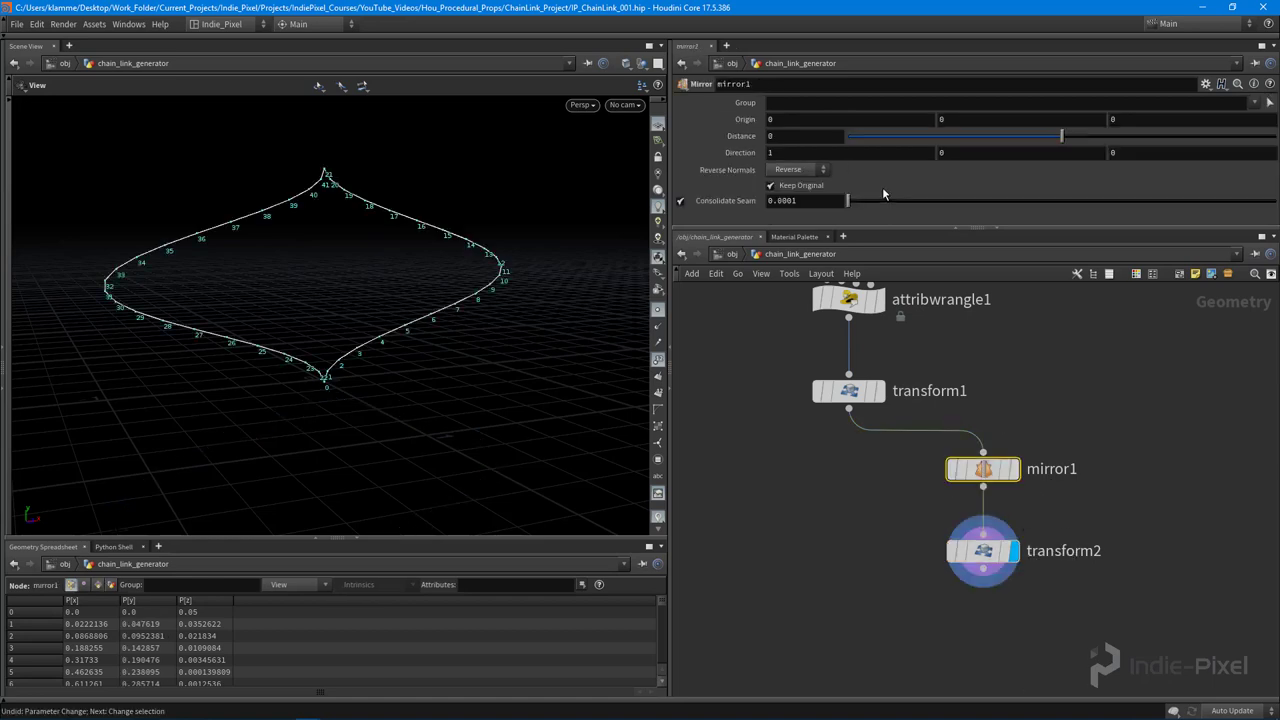
{"action": "left_click", "coordinate": [771, 186]}
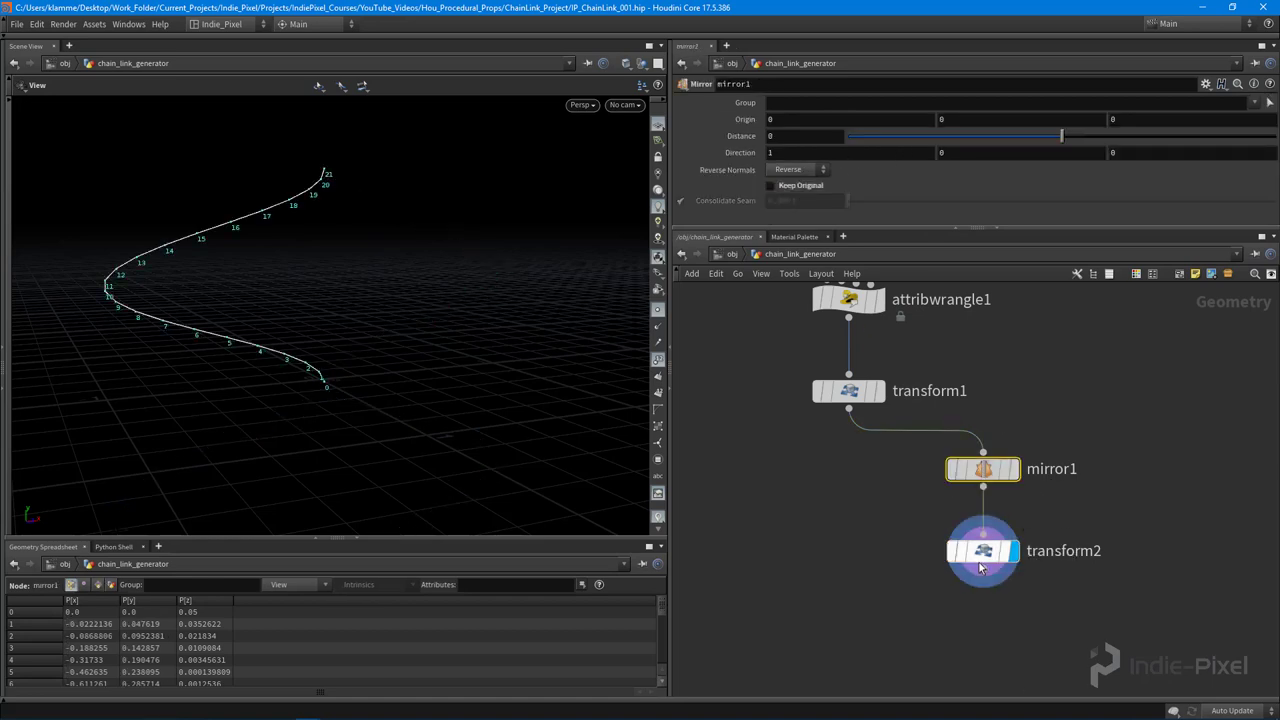
Step: Set the Y scale of transform2 to -1 and its Y translate to 1
{"action": "left_click", "coordinate": [983, 551]}
{"action": "type", "text": "-1"}
{"action": "key", "text": "Return"}
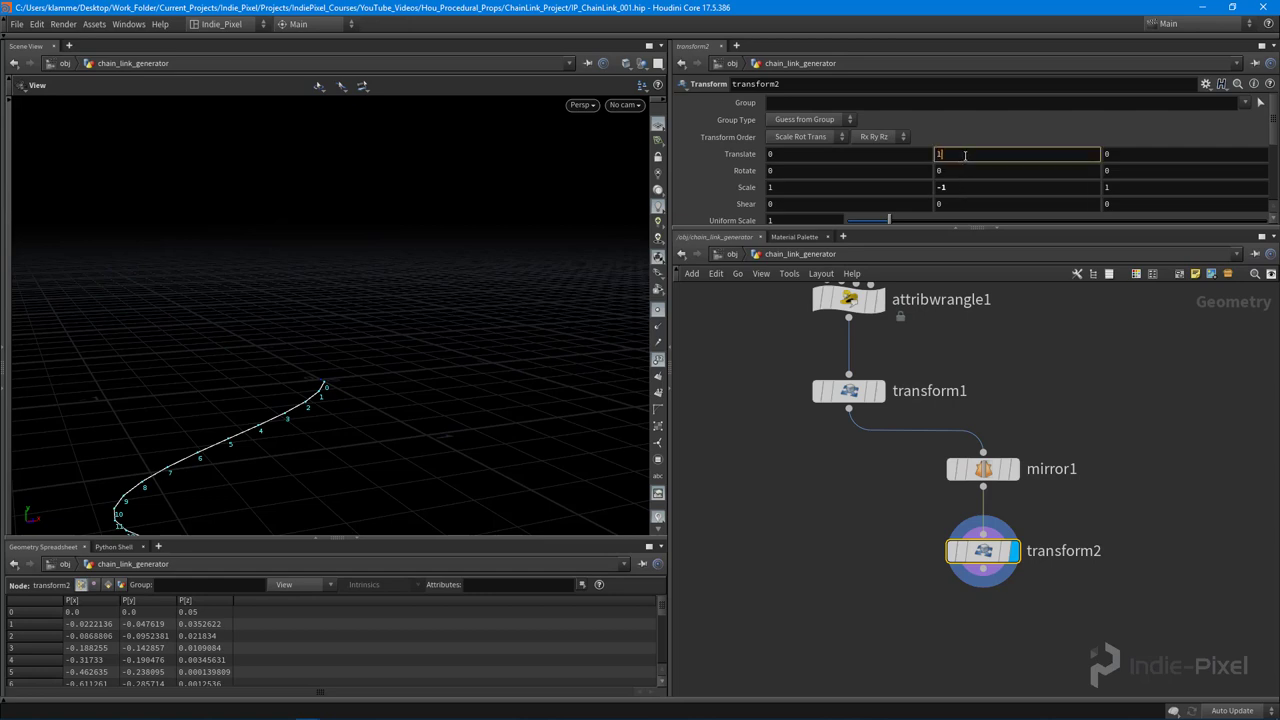
{"action": "left_click", "coordinate": [965, 155]}
{"action": "type", "text": "1"}
{"action": "key", "text": "Return"}
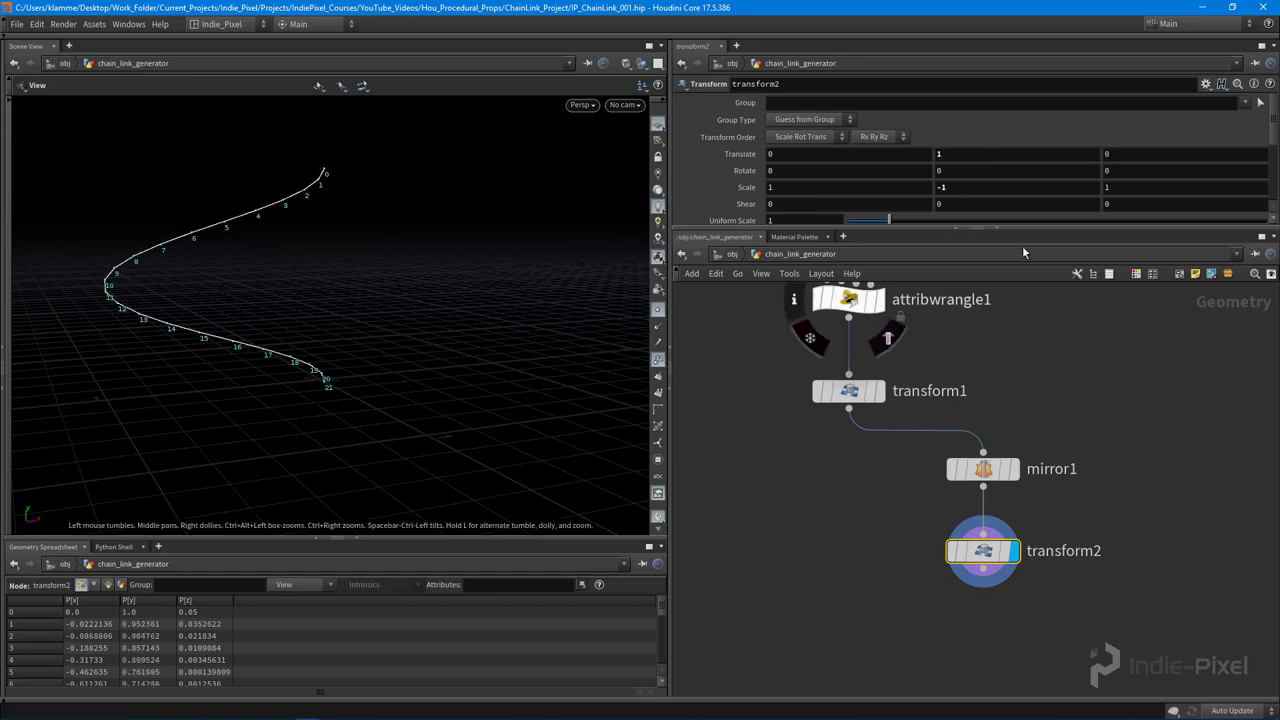
Step: Add a Merge node that combines transform1 and transform2, and display its output
{"action": "mouse_move", "coordinate": [1023, 236]}
{"action": "left_mouse_down"}
{"action": "mouse_move", "coordinate": [1017, 270]}
{"action": "mouse_move", "coordinate": [1013, 254]}
{"action": "left_mouse_up"}
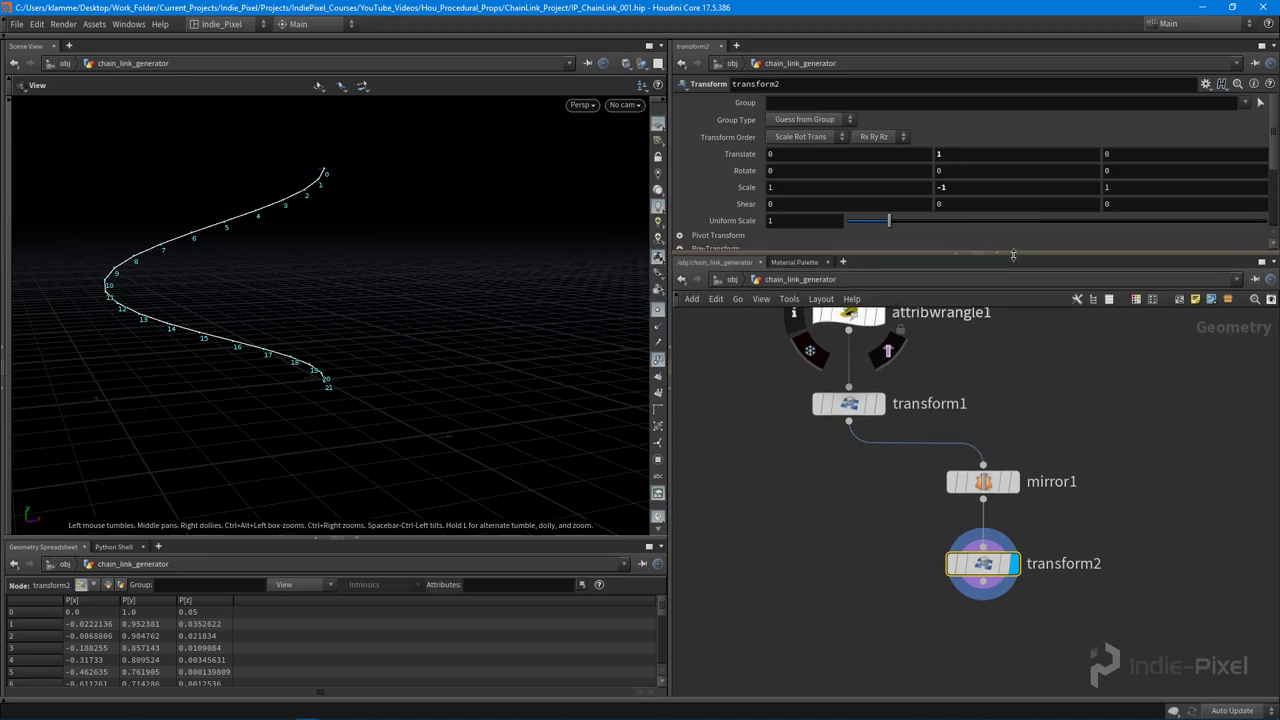
{"action": "middle_click_drag", "start_coordinate": [867, 568], "coordinate": [890, 527]}
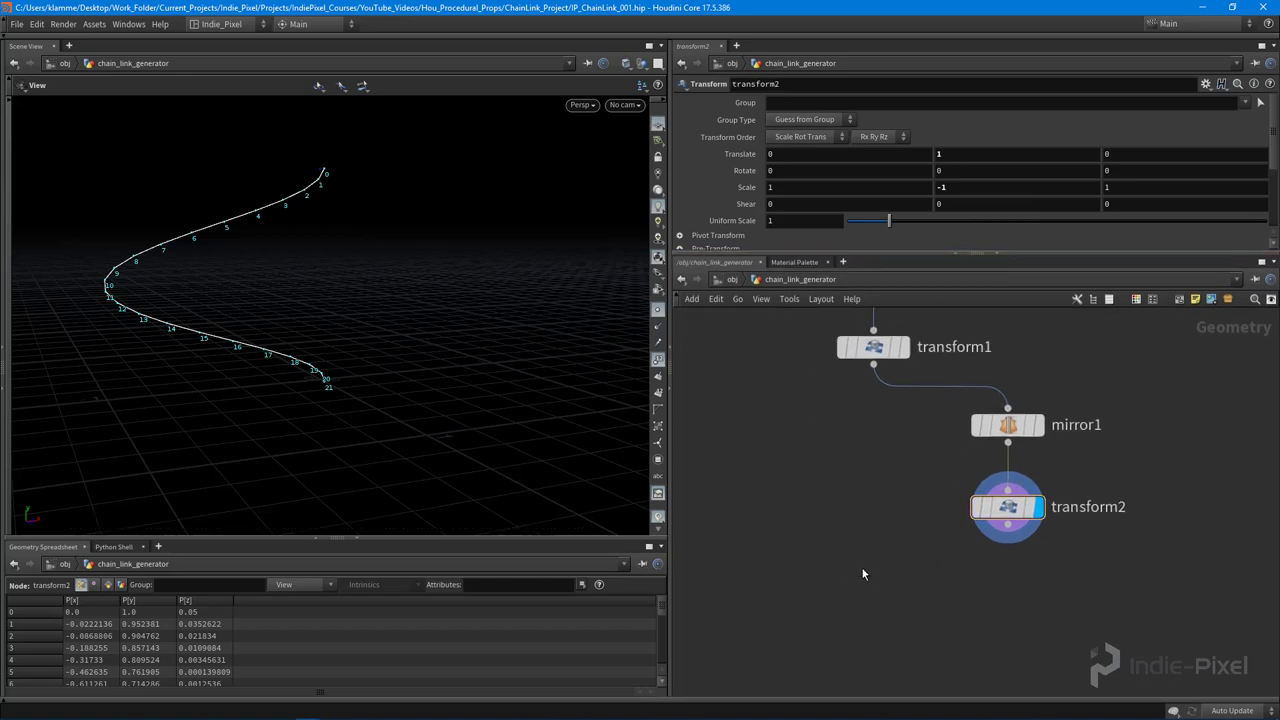
{"action": "key", "text": "Tab"}
{"action": "key", "text": "Return"}
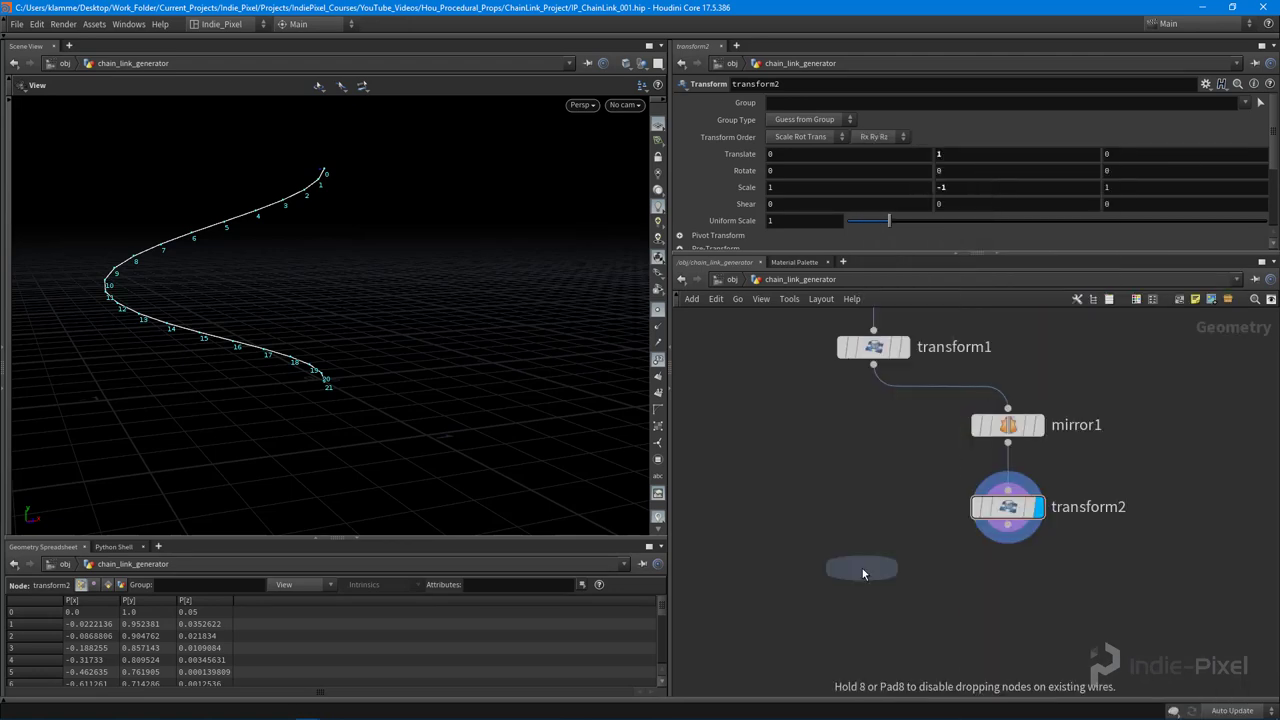
{"action": "left_click", "coordinate": [875, 583]}
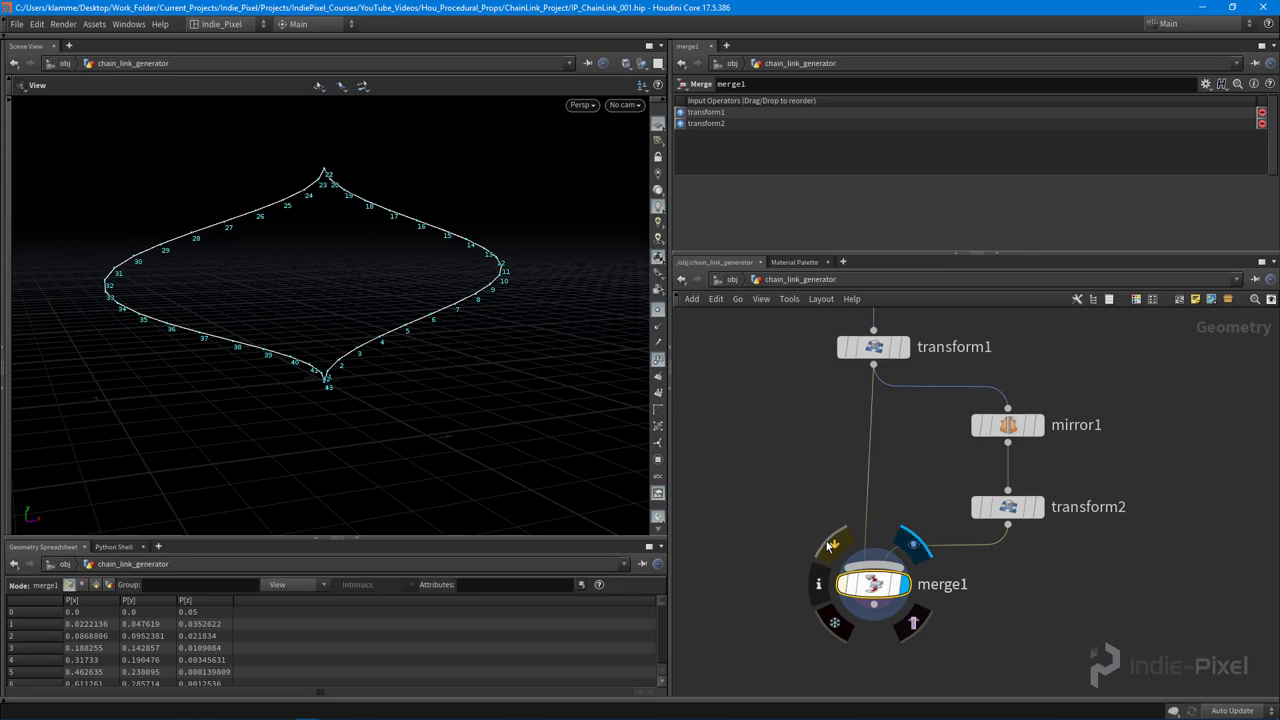
{"action": "left_click_drag", "start_coordinate": [240, 295], "coordinate": [375, 302]}
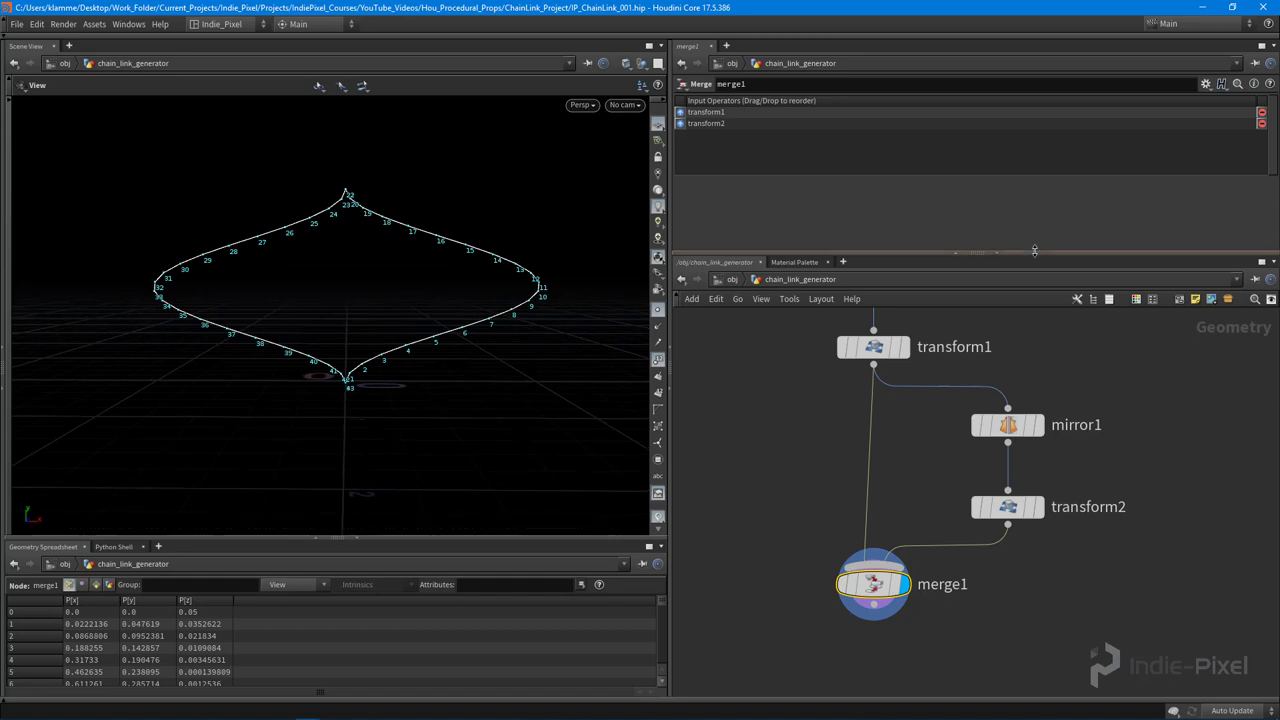
Step: Add the line float offset = chf("offset"); above the xval declaration in attribwrangle1 and generate its channel parameter
{"action": "left_click_drag", "start_coordinate": [1035, 250], "coordinate": [1035, 201]}
{"action": "scroll", "coordinate": [1027, 379], "scroll_direction": "down", "scroll_amount": 2}
{"action": "left_click_drag", "start_coordinate": [354, 283], "coordinate": [346, 323]}
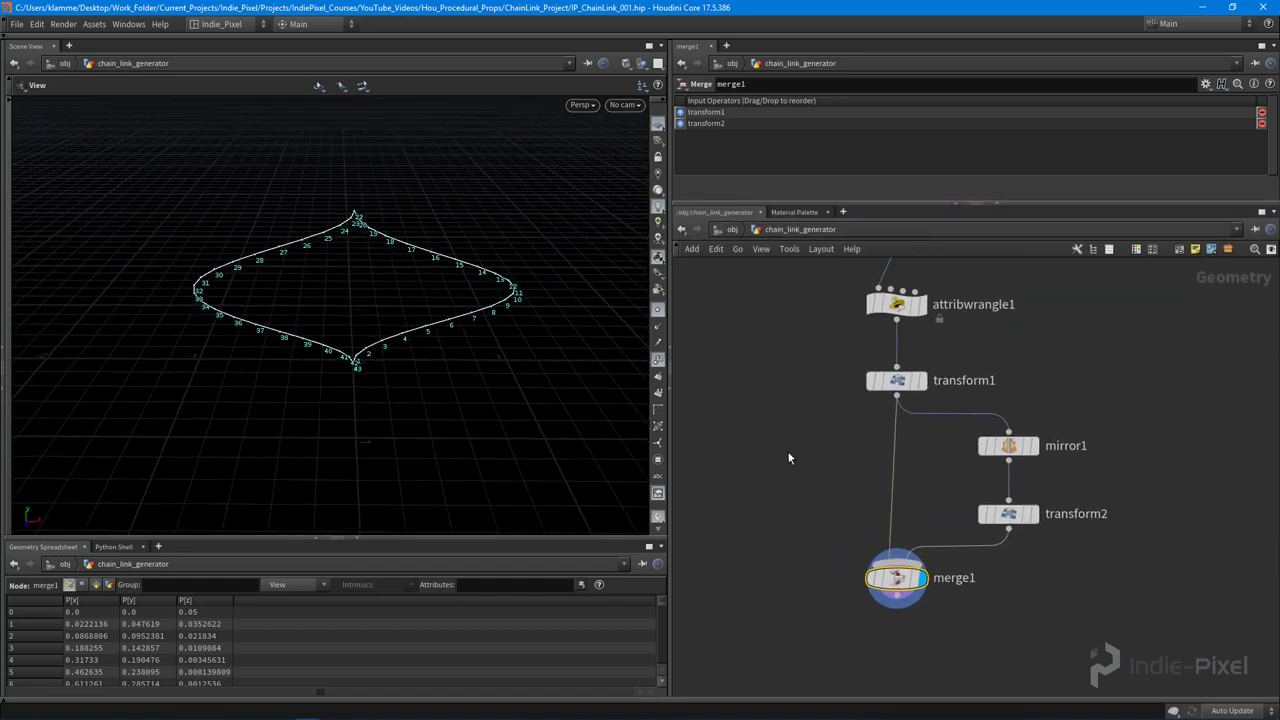
{"action": "key", "text": "h"}
{"action": "left_click", "coordinate": [899, 374]}
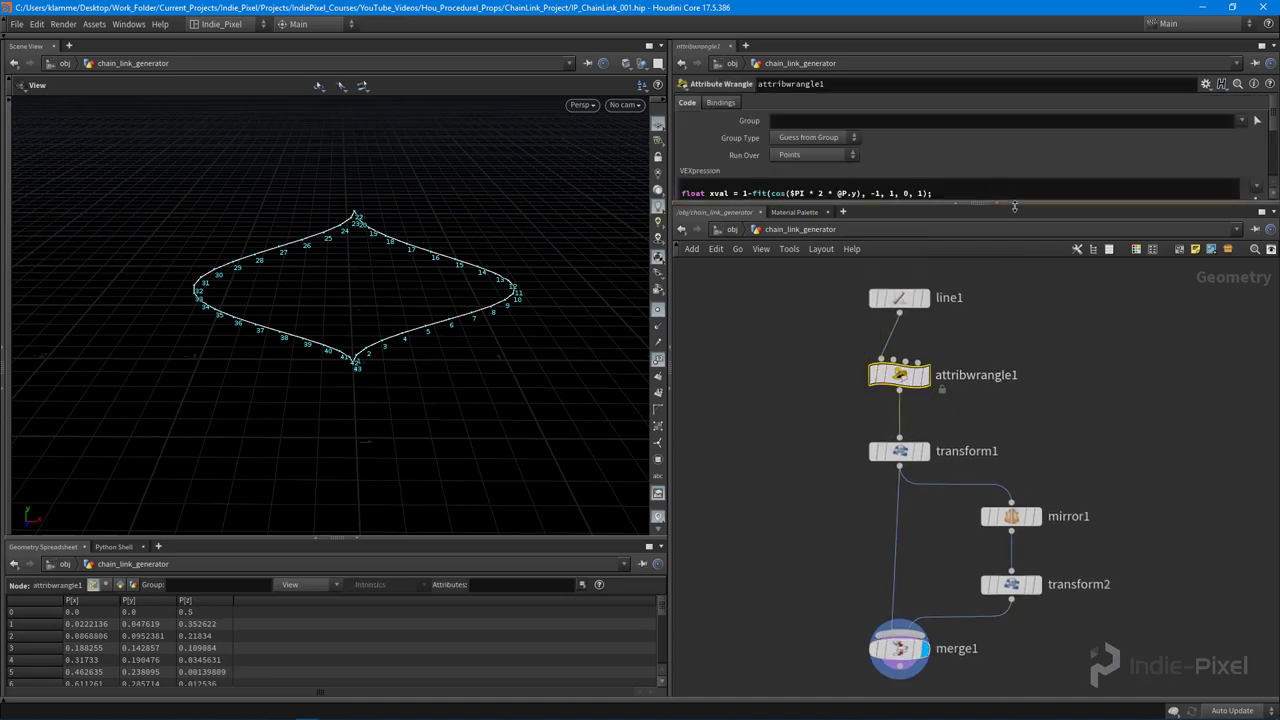
{"action": "left_click_drag", "start_coordinate": [1014, 206], "coordinate": [1014, 351]}
{"action": "left_click", "coordinate": [723, 185]}
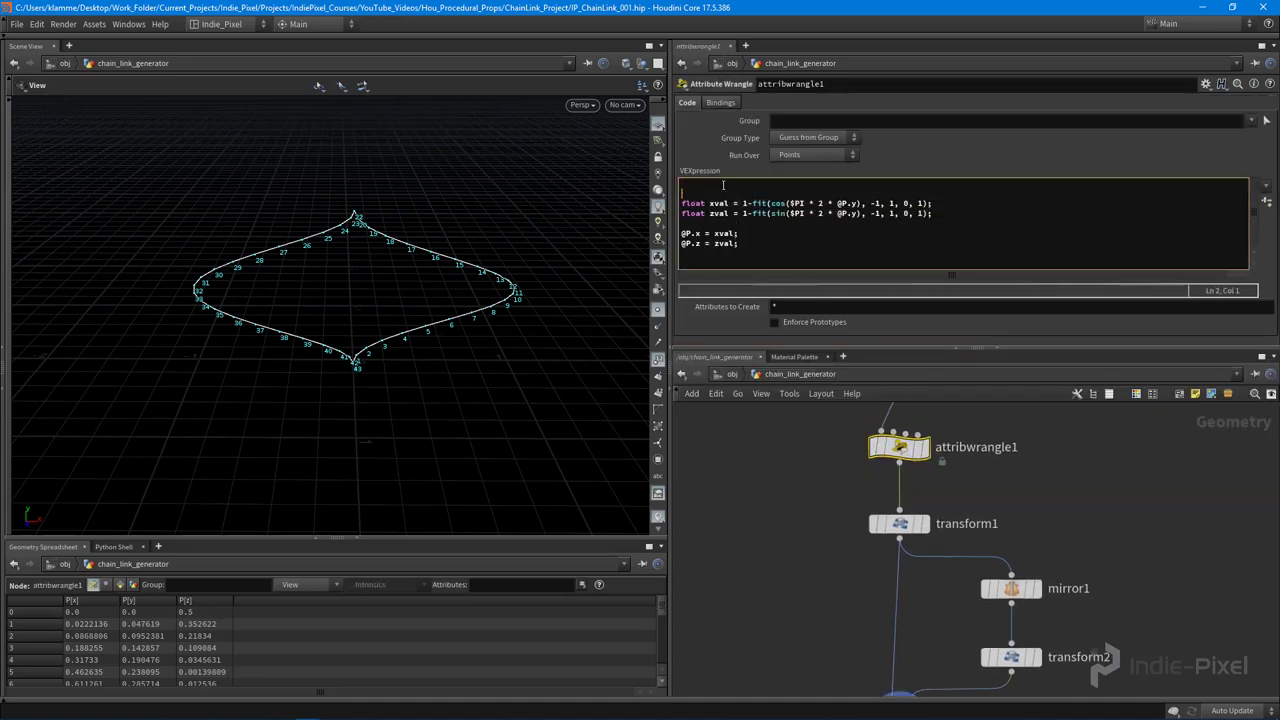
{"action": "type", "text": "float offset = chf(\"offset\");"}
{"action": "left_click", "coordinate": [1265, 190]}
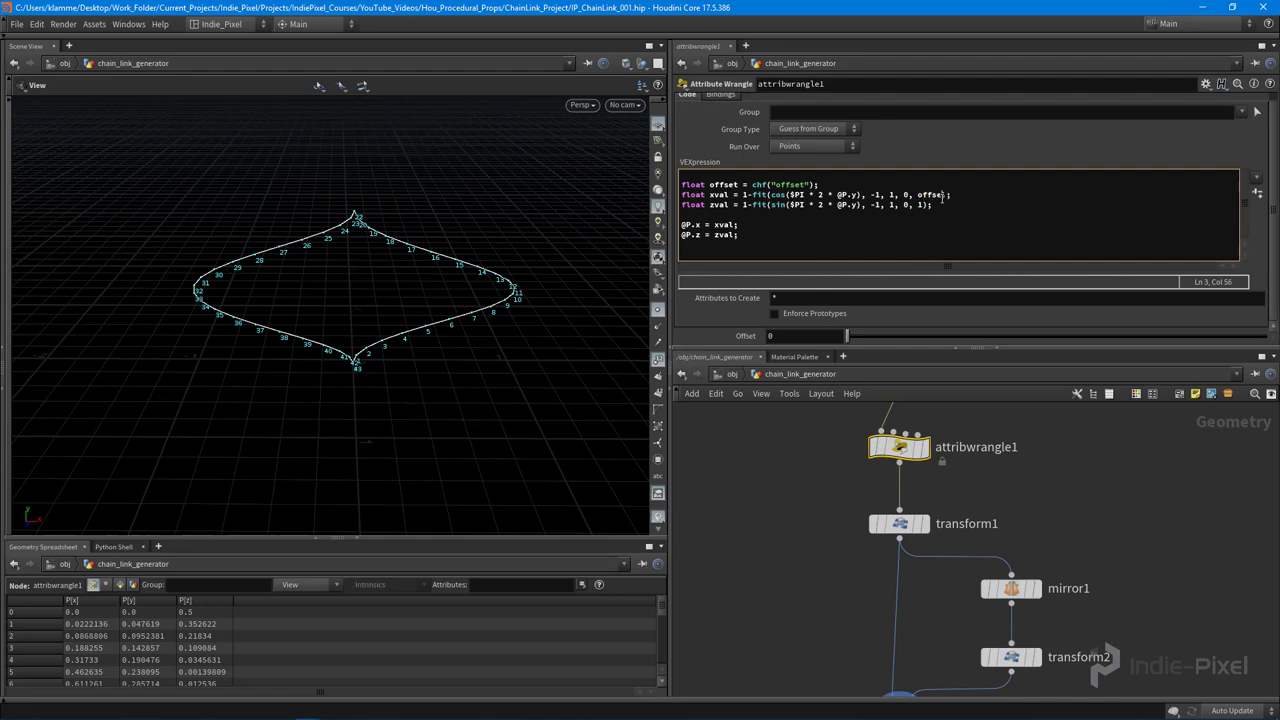
Step: Replace the last argument of both fit functions with offset and set the Offset parameter to 1.04
{"action": "type", "text": "offset"}
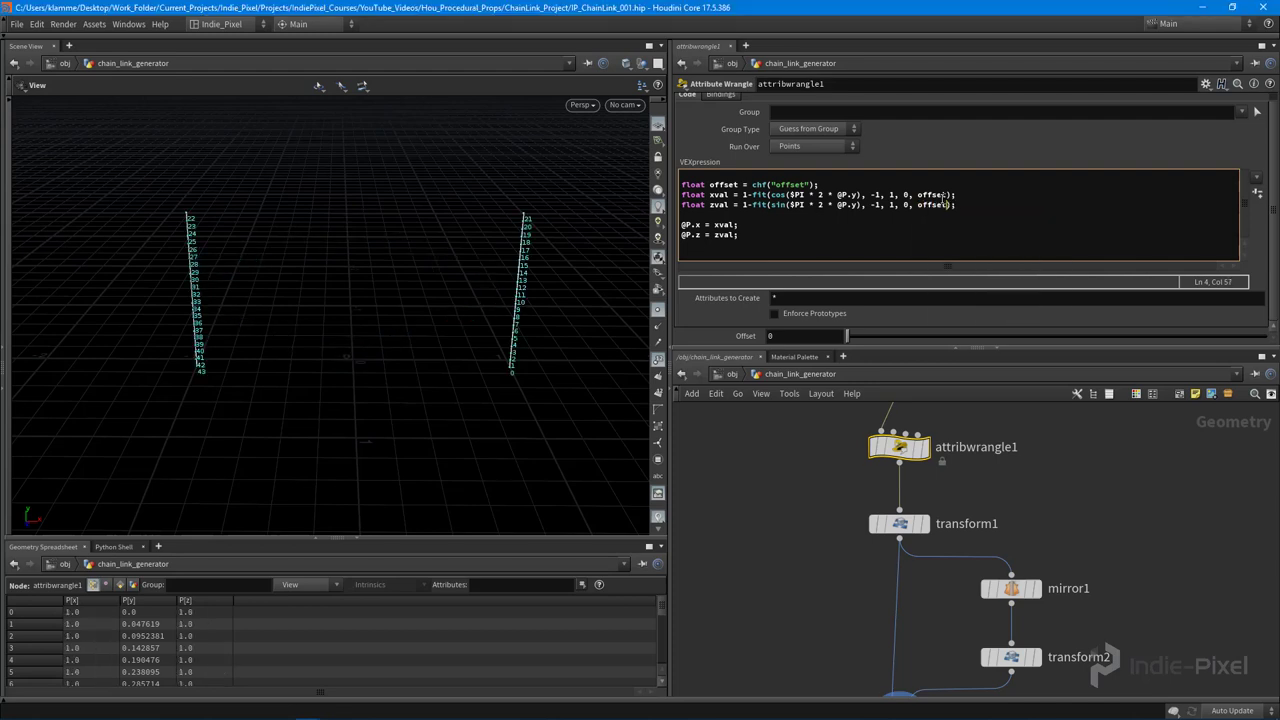
{"action": "left_click_drag", "start_coordinate": [847, 341], "coordinate": [1186, 337]}
{"action": "middle_click_drag", "start_coordinate": [813, 337], "coordinate": [900, 378]}
{"action": "middle_click_drag", "start_coordinate": [1013, 404], "coordinate": [124, 392]}
{"action": "left_click_drag", "start_coordinate": [300, 305], "coordinate": [396, 316]}
{"action": "key", "text": "h"}
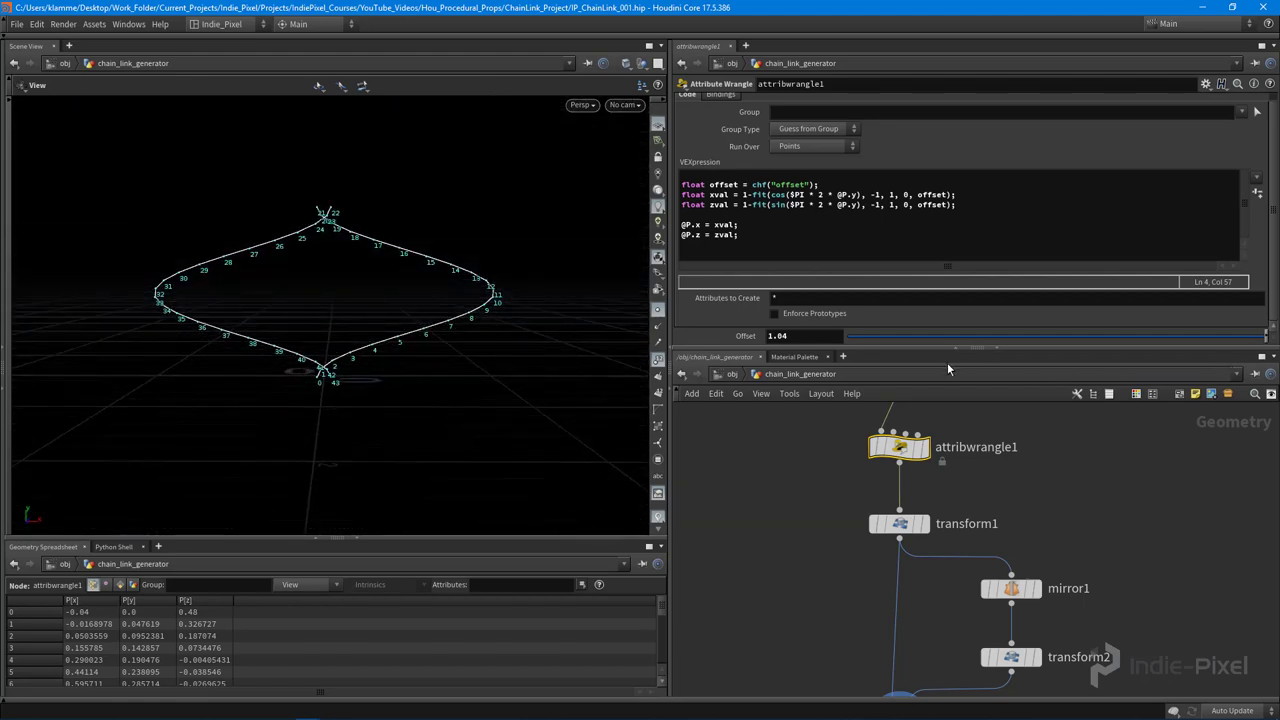
Step: Turn off the point number display in the viewport and inspect the crossing wire ends
{"action": "scroll", "coordinate": [303, 294], "scroll_direction": "up", "scroll_amount": 5}
{"action": "left_click", "coordinate": [657, 359]}
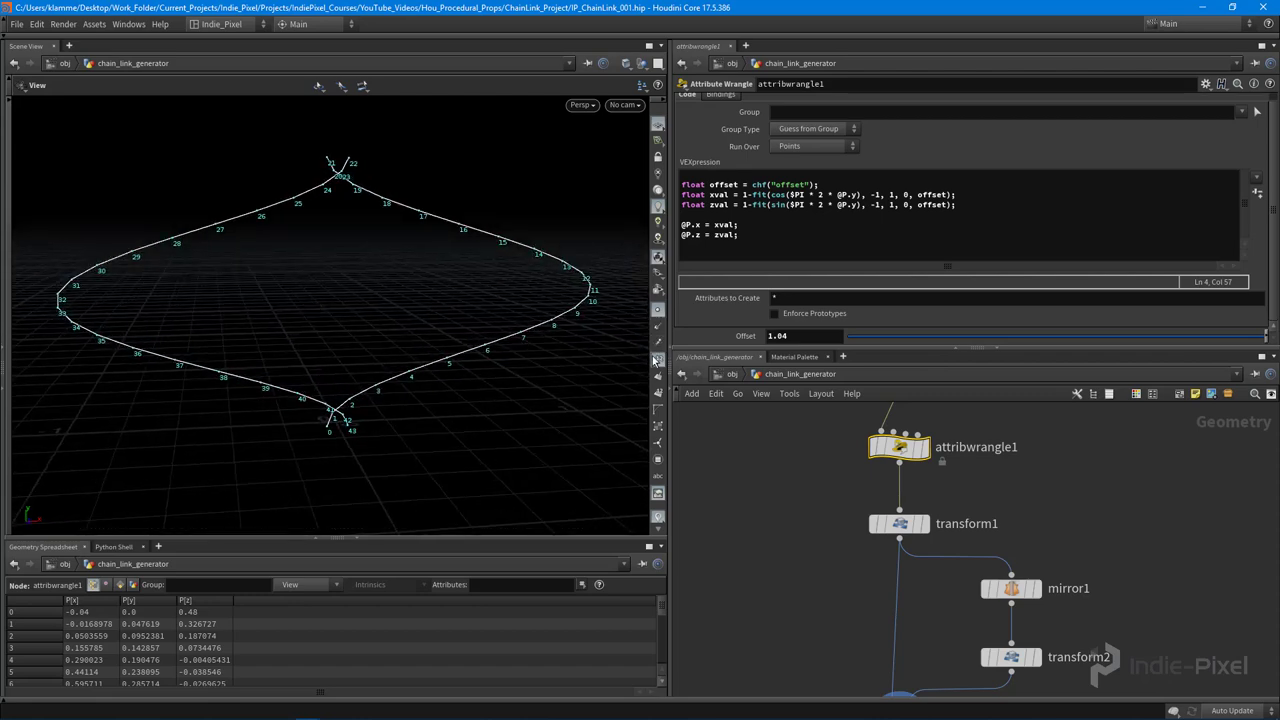
{"action": "left_click_drag", "start_coordinate": [471, 303], "coordinate": [294, 220]}
{"action": "left_click_drag", "start_coordinate": [374, 315], "coordinate": [355, 292]}
{"action": "left_click_drag", "start_coordinate": [1024, 347], "coordinate": [1024, 275]}
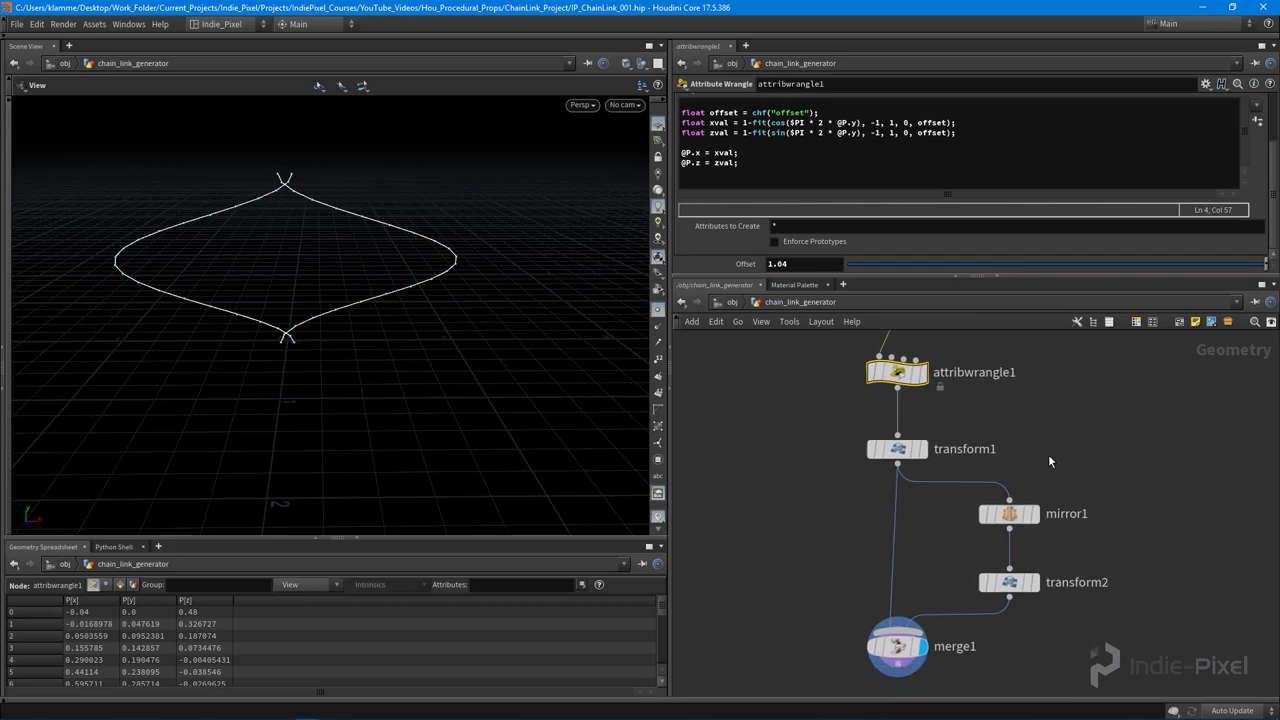
{"action": "left_click_drag", "start_coordinate": [183, 345], "coordinate": [170, 336]}
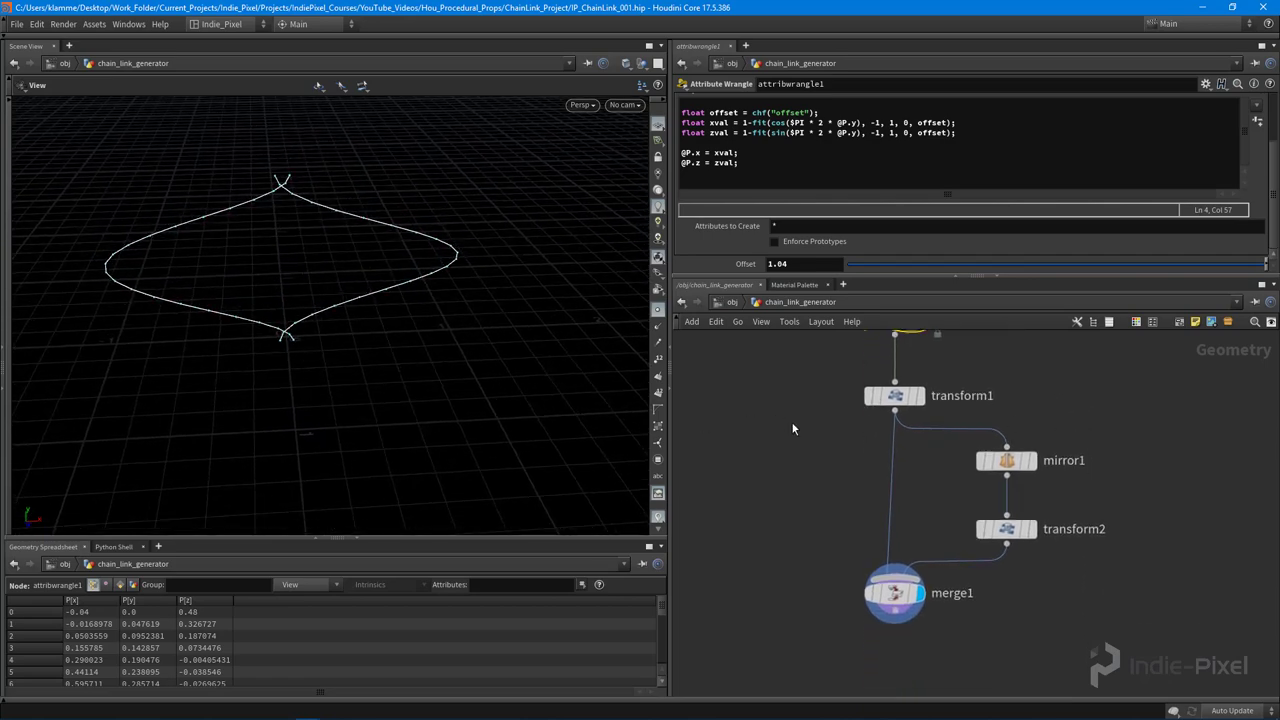
Step: Set the X scale of transform1 to .5 and display merge1 to view the narrowed link
{"action": "left_click", "coordinate": [907, 366]}
{"action": "left_click", "coordinate": [884, 364]}
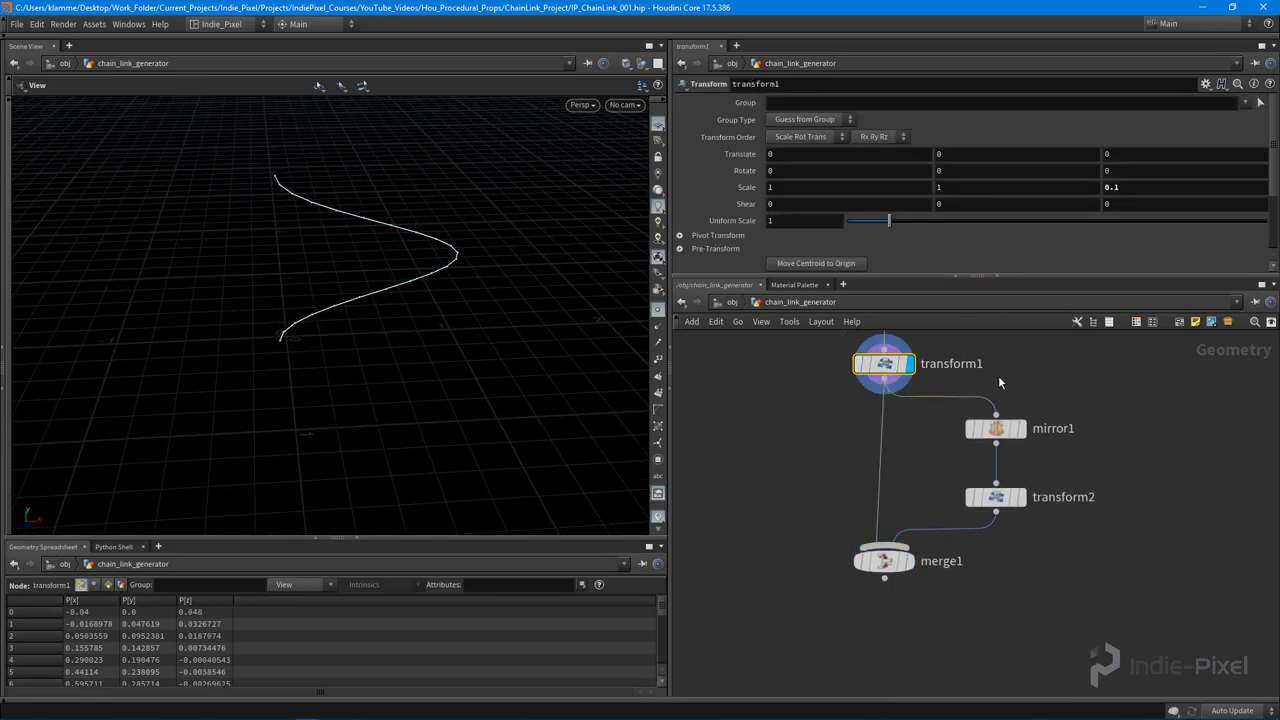
{"action": "middle_click_drag", "start_coordinate": [783, 187], "coordinate": [851, 194]}
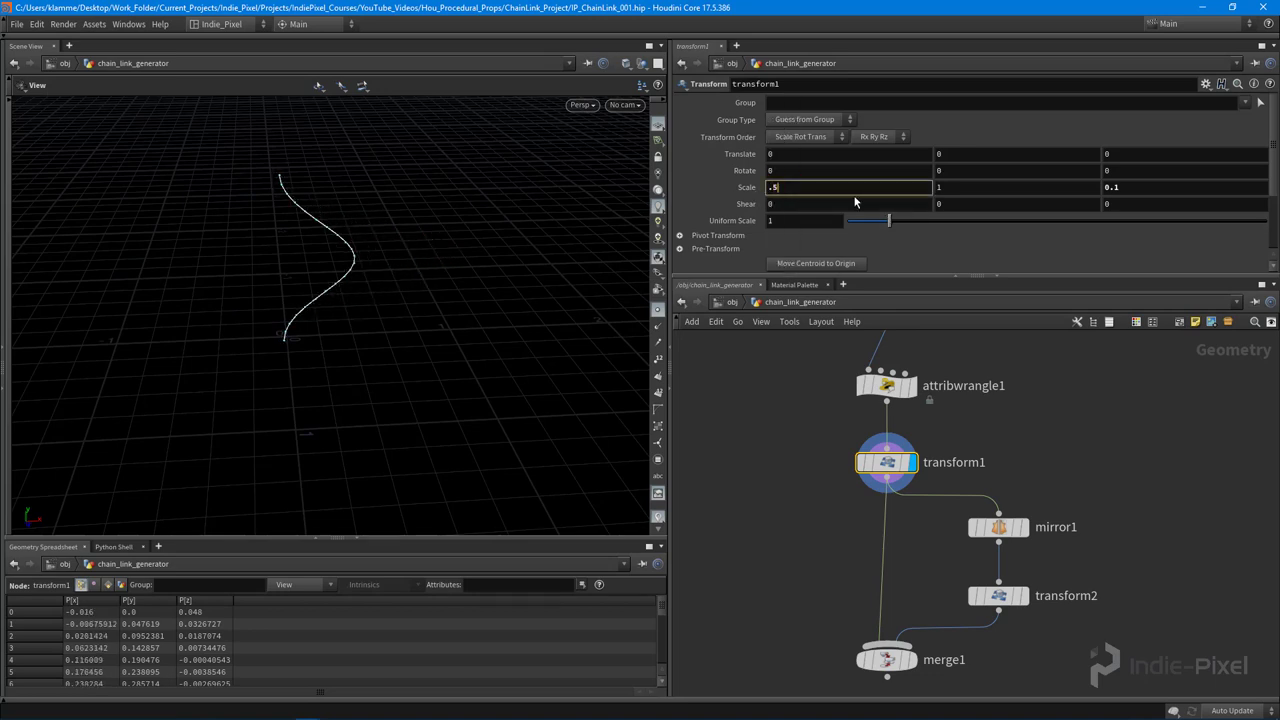
{"action": "key", "text": "Return"}
{"action": "middle_click_drag", "start_coordinate": [1119, 538], "coordinate": [1100, 471]}
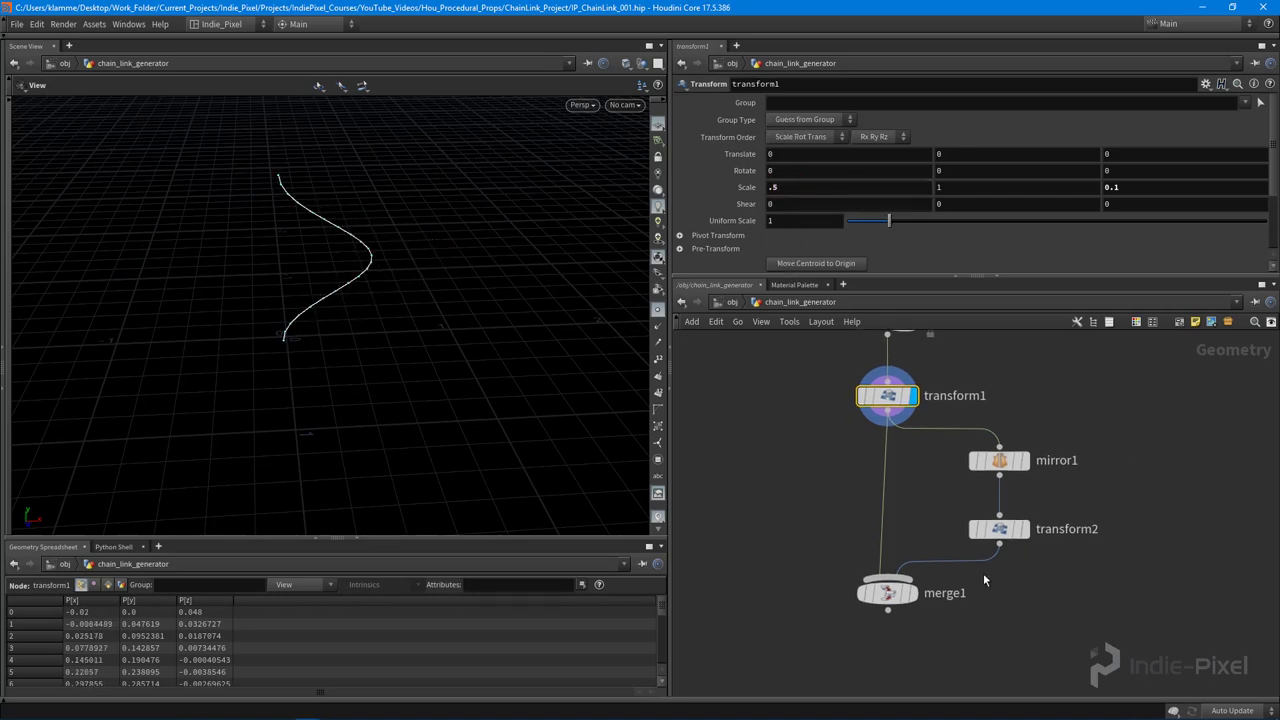
{"action": "left_click", "coordinate": [912, 593]}
{"action": "left_click_drag", "start_coordinate": [300, 263], "coordinate": [429, 237]}
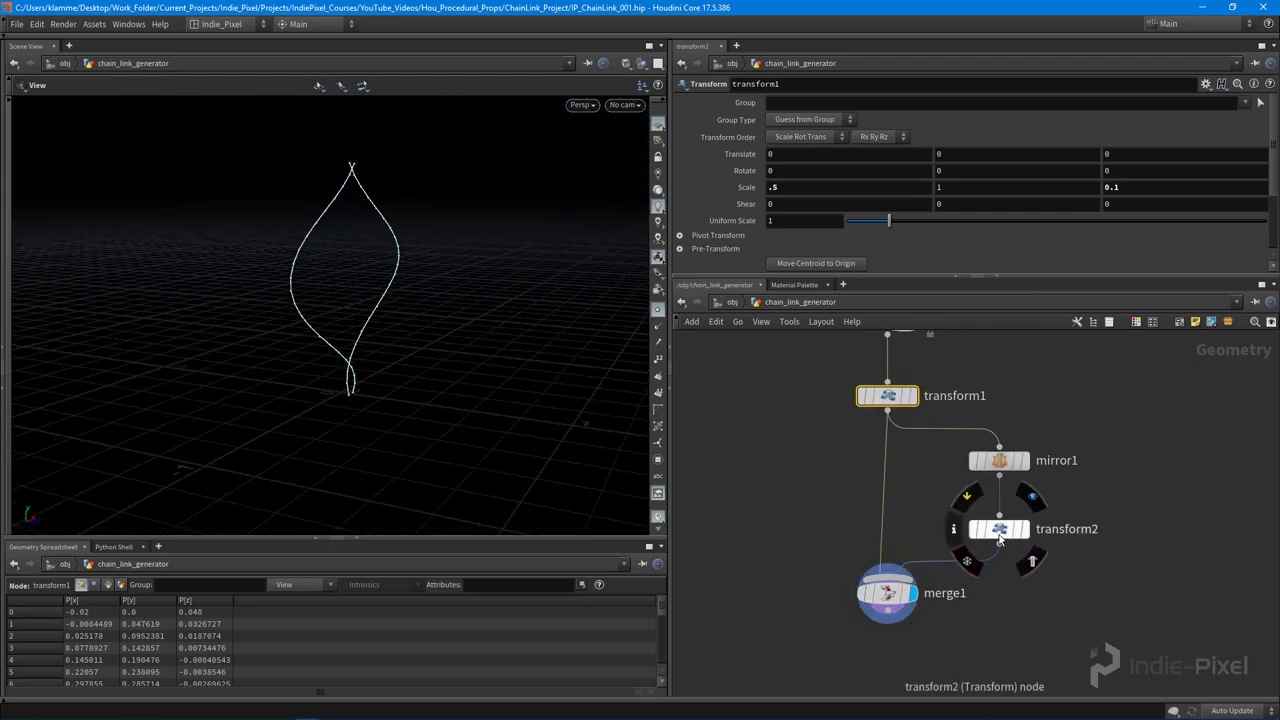
Step: Add a third Transform node directly below merge1
{"action": "middle_click_drag", "start_coordinate": [900, 660], "coordinate": [881, 612]}
{"action": "key", "text": "Tab"}
{"action": "type", "text": "tr"}
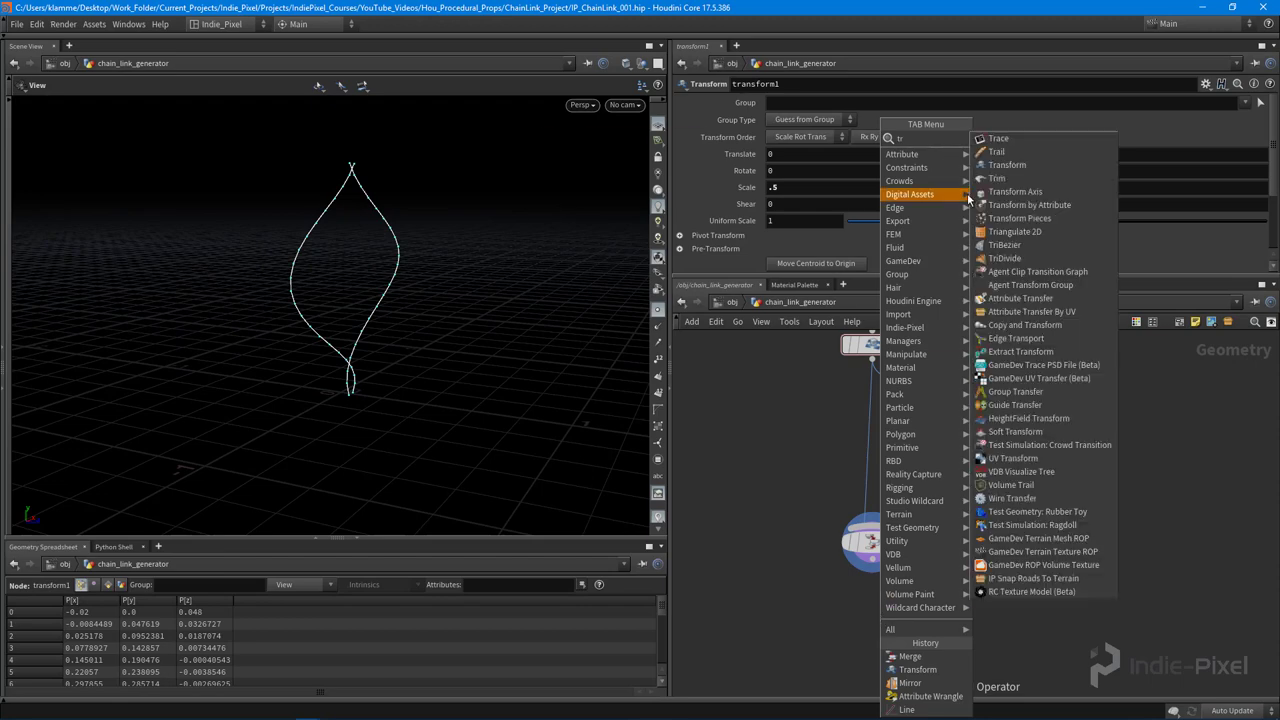
{"action": "left_click", "coordinate": [1007, 164]}
{"action": "left_click", "coordinate": [873, 623]}
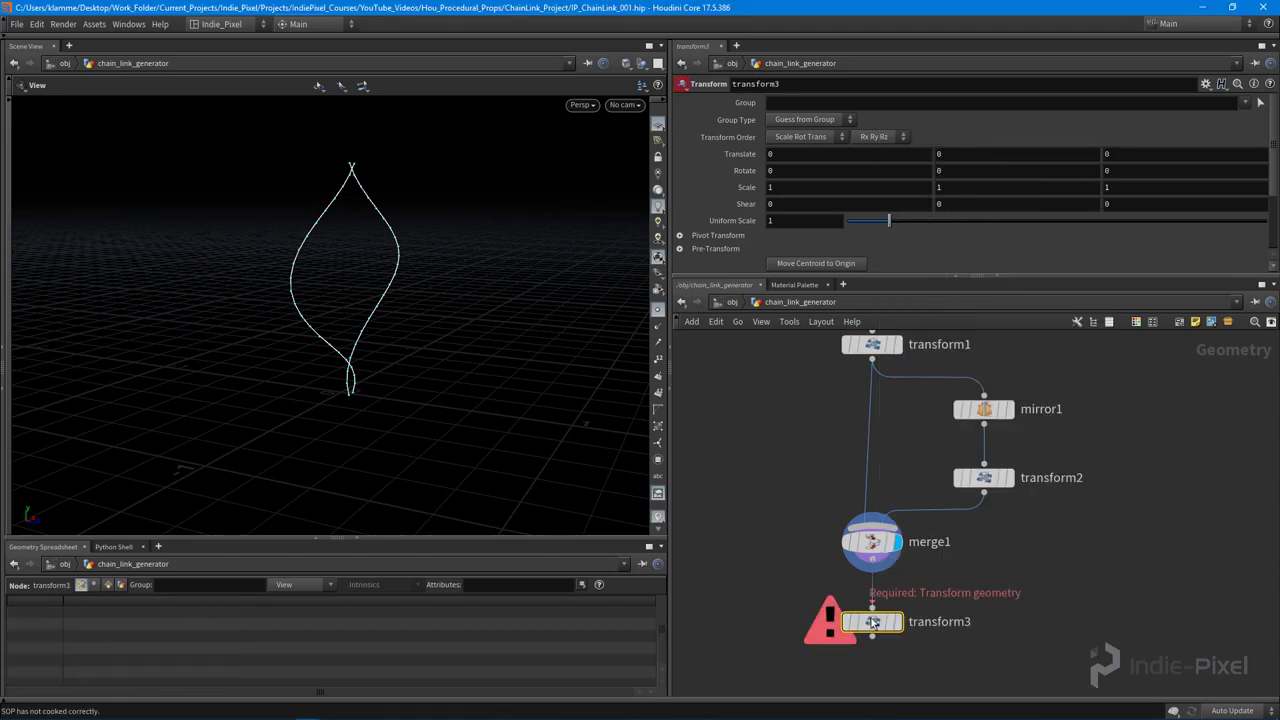
Step: Connect transform3 to merge1, display it, and set its Z scale to 0.34 to flatten the link's depth
{"action": "left_click_drag", "start_coordinate": [577, 226], "coordinate": [463, 300]}
{"action": "middle_click_drag", "start_coordinate": [1120, 187], "coordinate": [940, 223]}
{"action": "left_click_drag", "start_coordinate": [520, 300], "coordinate": [381, 250]}
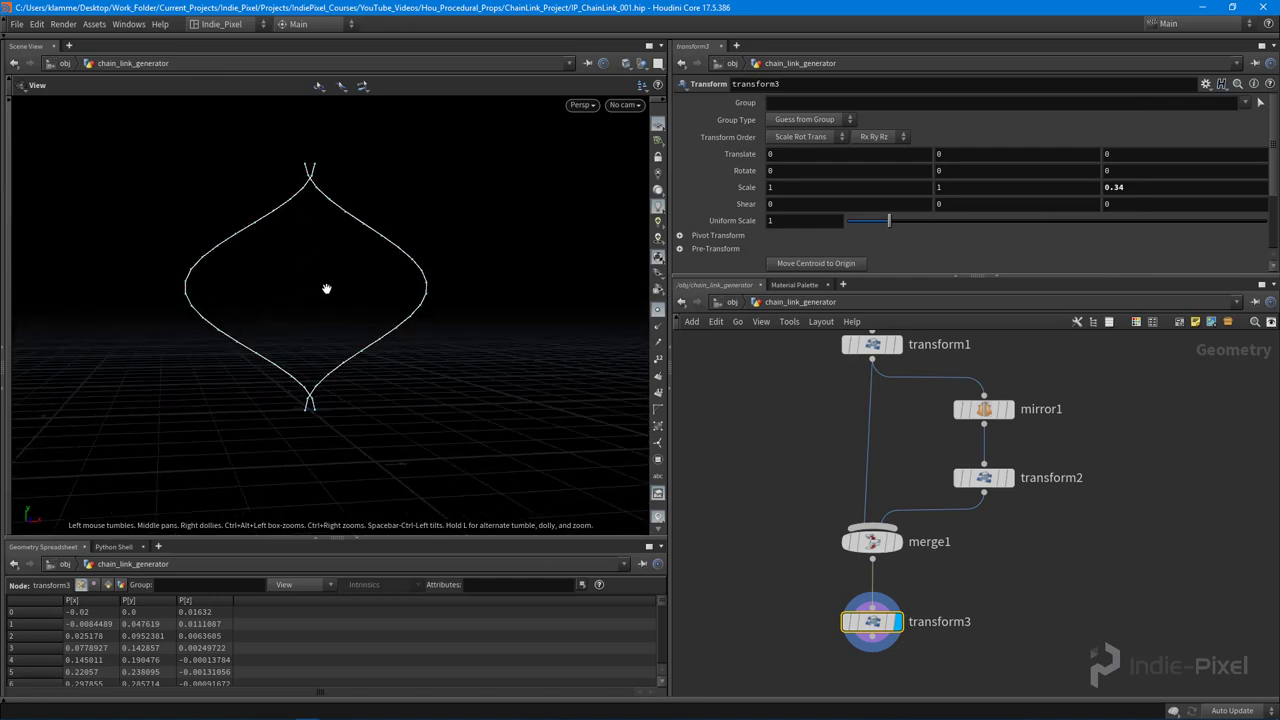
{"action": "left_click_drag", "start_coordinate": [312, 311], "coordinate": [340, 330]}
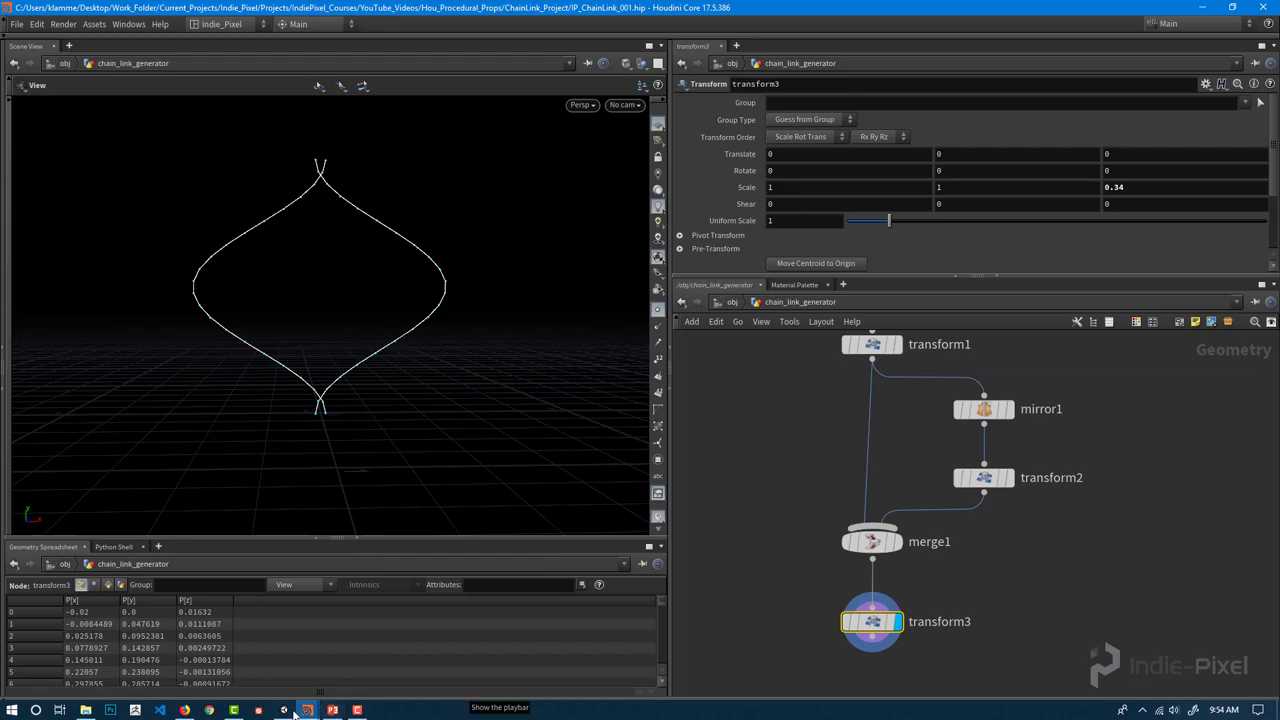
Step: Switch to Firefox to check the chain link fence reference image and return to Houdini
{"action": "left_click", "coordinate": [184, 710]}
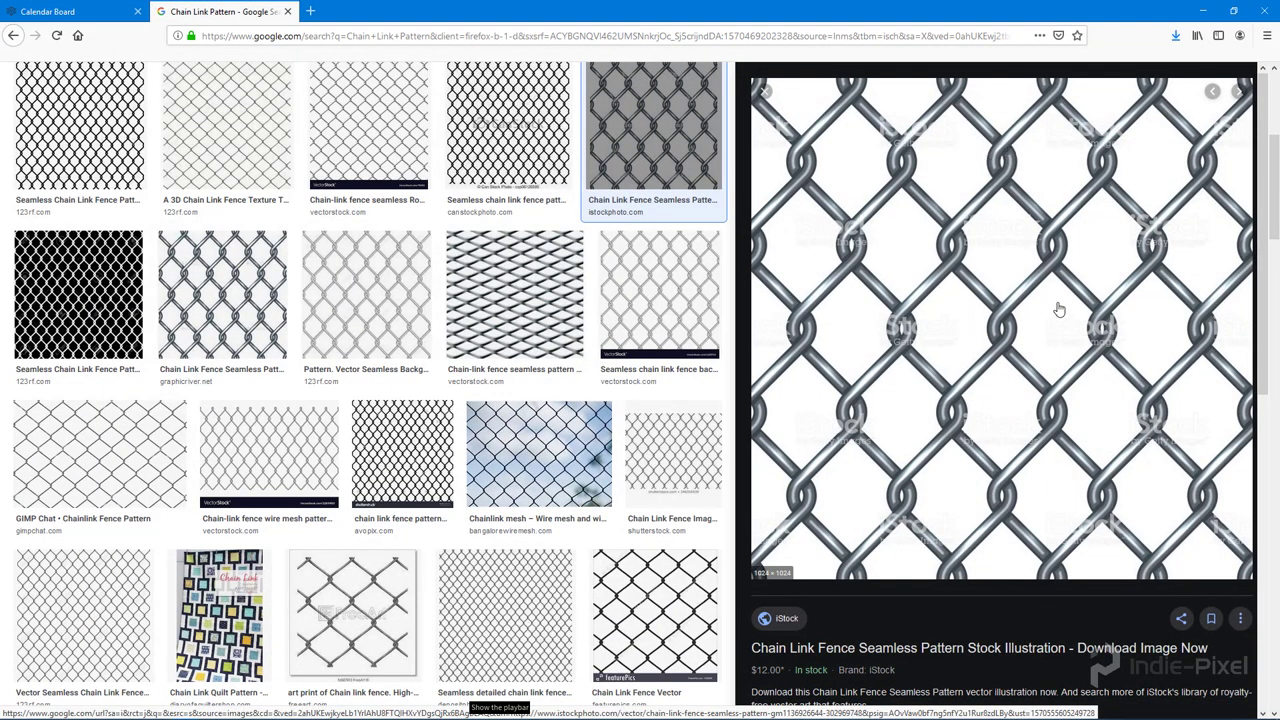
{"action": "left_click", "coordinate": [140, 710]}
{"action": "left_click_drag", "start_coordinate": [123, 380], "coordinate": [380, 250]}
Step: Add a Copy and Transform node below transform3, wire it to transform3's output and display it
{"action": "left_click_drag", "start_coordinate": [1036, 224], "coordinate": [1036, 177]}
{"action": "middle_click_drag", "start_coordinate": [977, 486], "coordinate": [953, 351]}
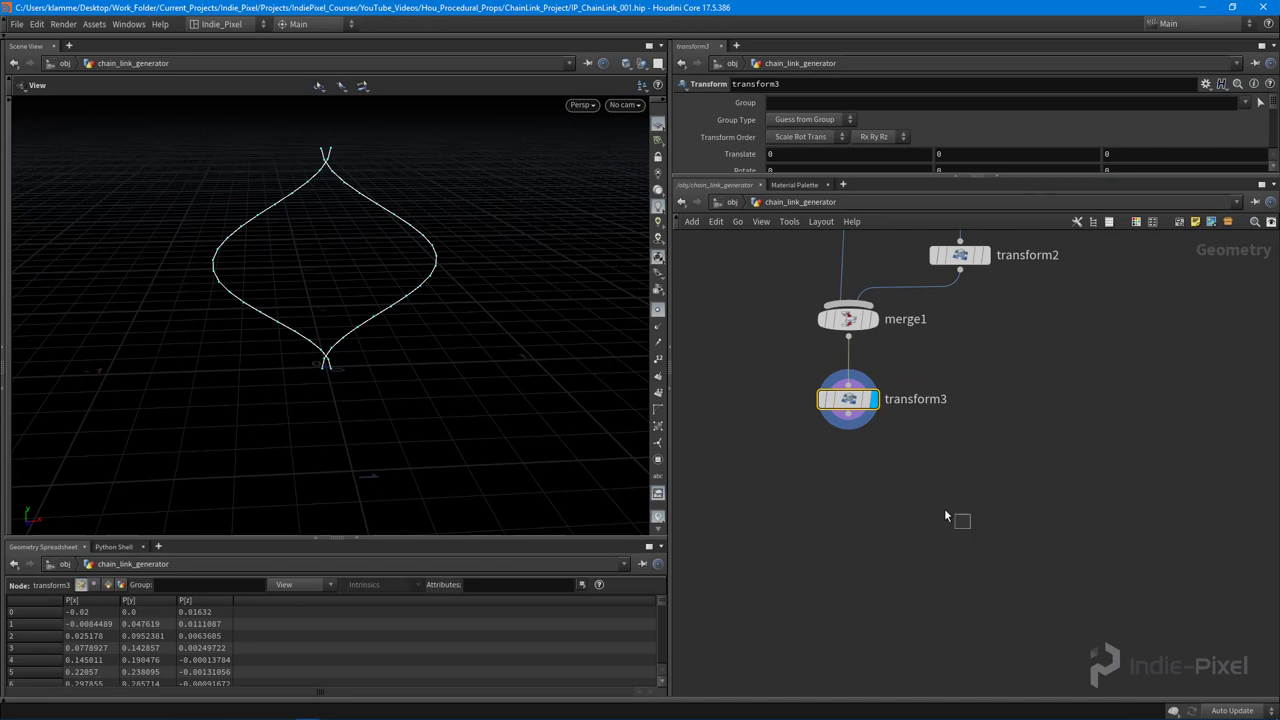
{"action": "key", "text": "Tab"}
{"action": "type", "text": "copy"}
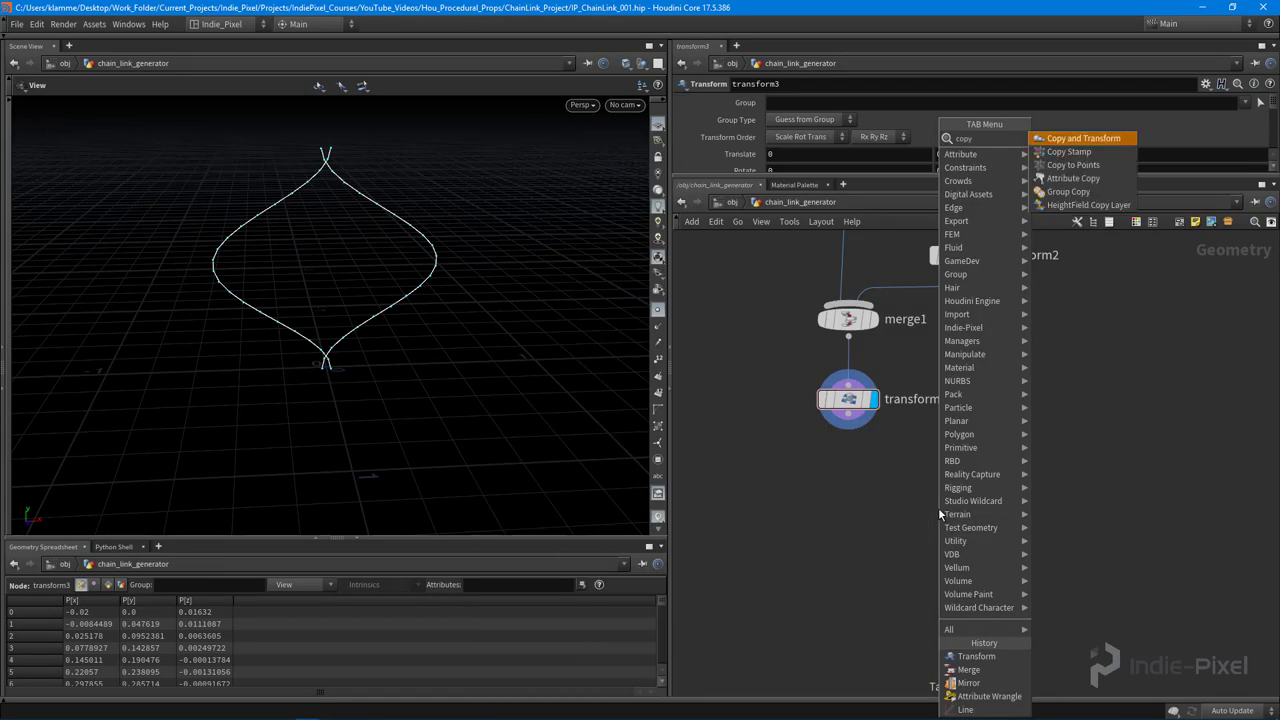
{"action": "key", "text": "Return"}
{"action": "left_click", "coordinate": [875, 490]}
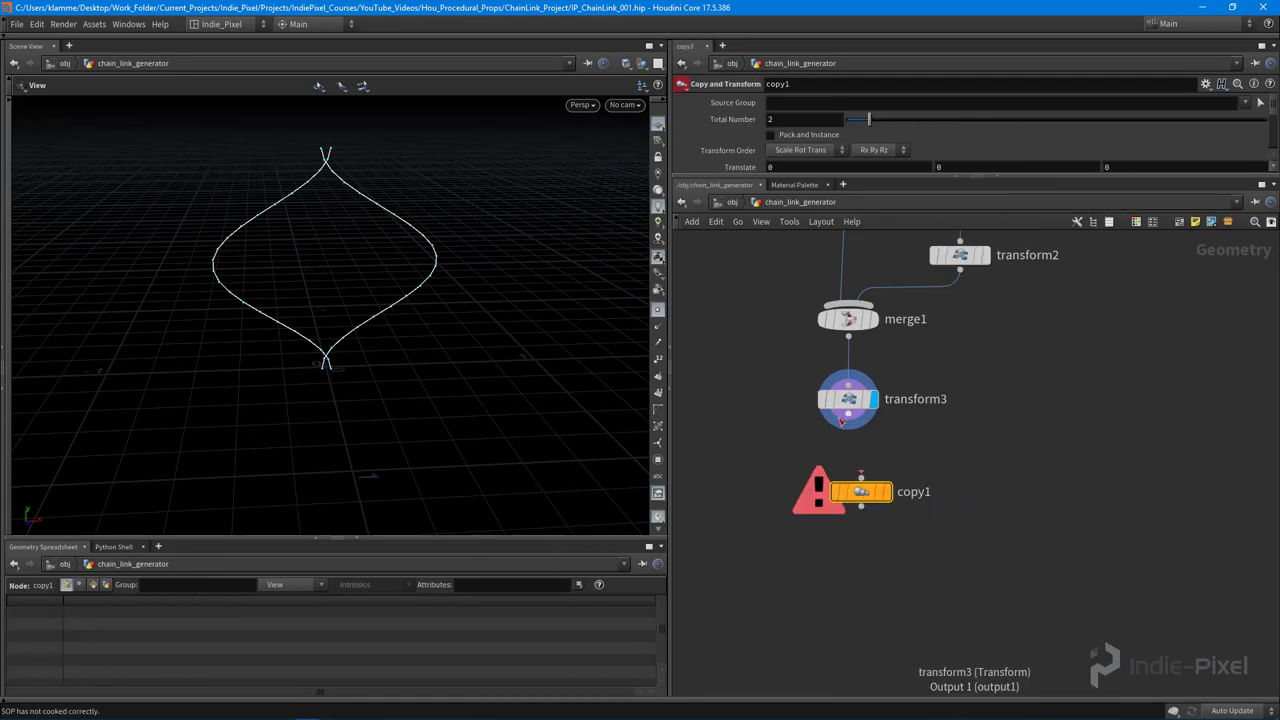
{"action": "left_click", "coordinate": [879, 490]}
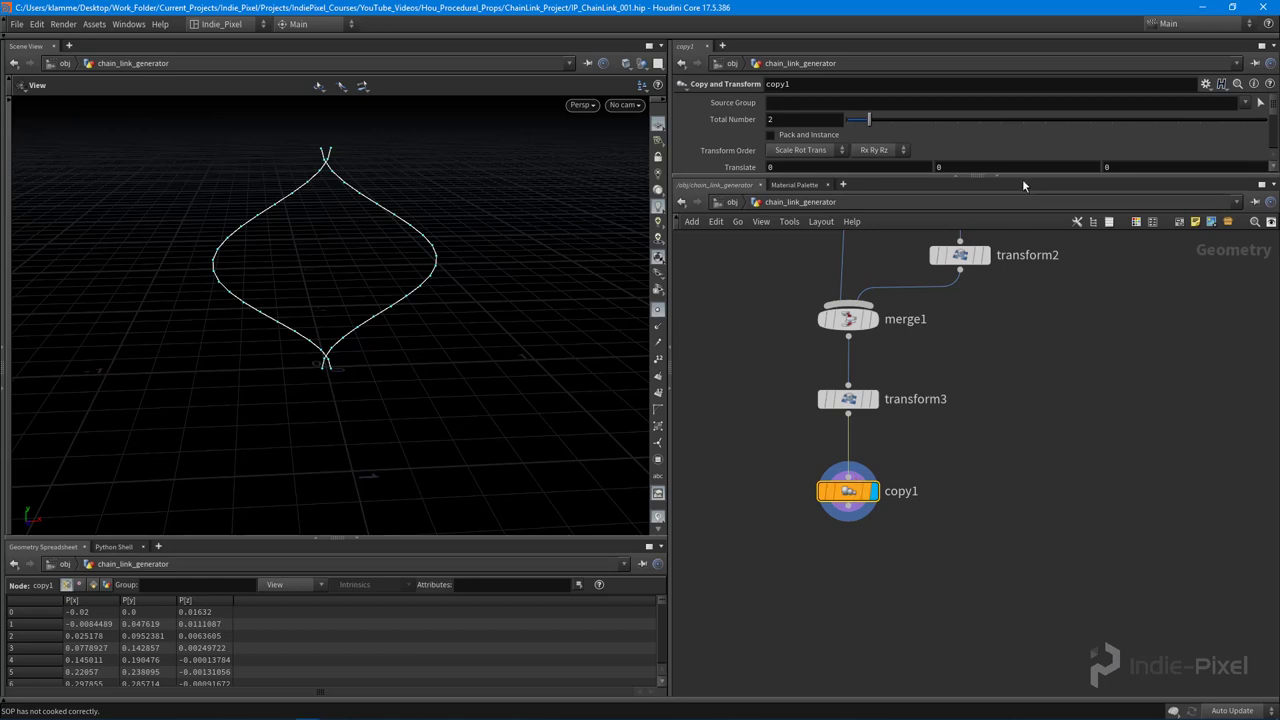
Step: Set the X translate of copy1 to 1 so the copied link sits beside the original
{"action": "left_click_drag", "start_coordinate": [1022, 178], "coordinate": [1000, 271]}
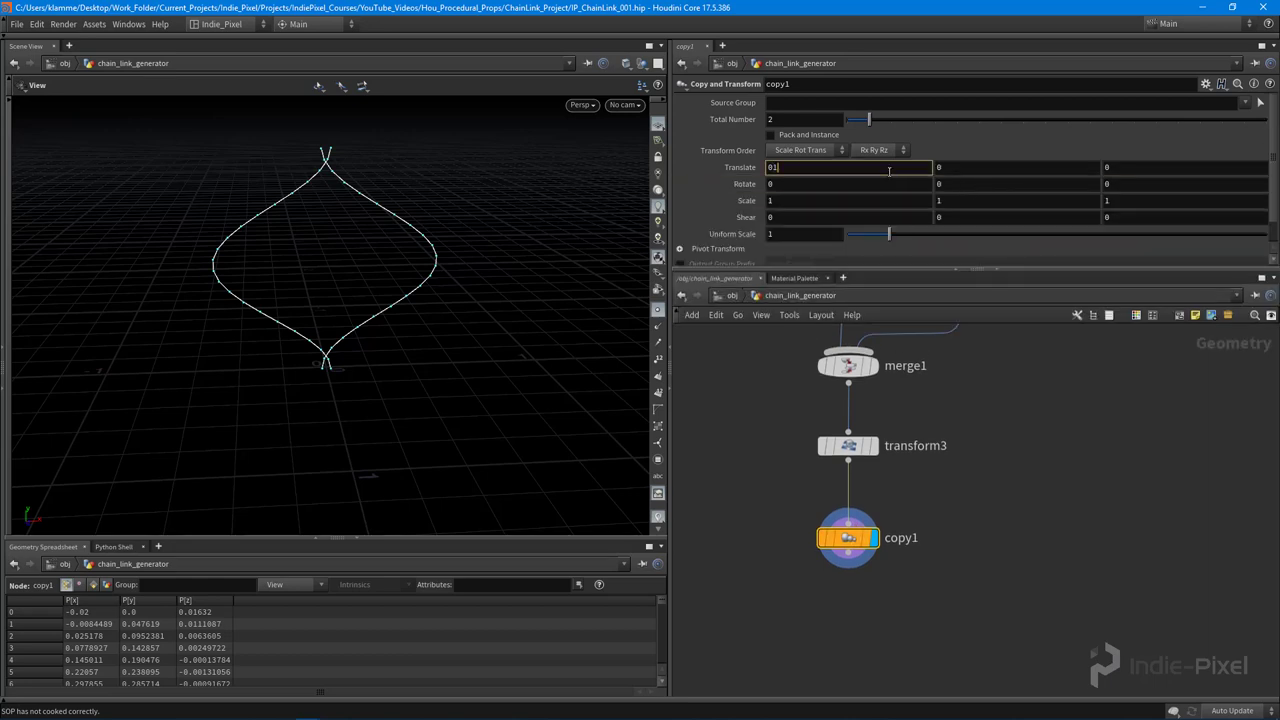
{"action": "key", "text": "Return"}
{"action": "middle_click_drag", "start_coordinate": [523, 317], "coordinate": [406, 314]}
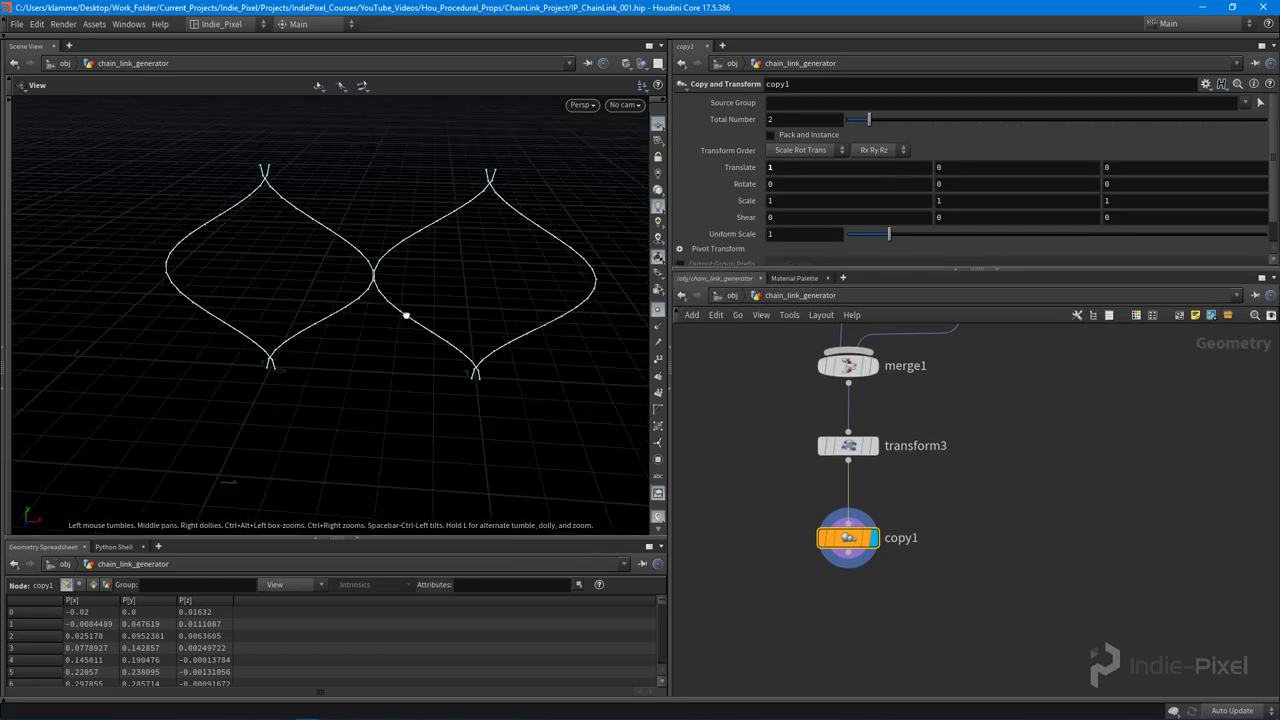
{"action": "left_click_drag", "start_coordinate": [407, 214], "coordinate": [432, 222]}
Step: Set the Total Number of copy1 to 4 and inspect the joints along the row of links
{"action": "left_click_drag", "start_coordinate": [869, 119], "coordinate": [912, 119]}
{"action": "middle_click_drag", "start_coordinate": [400, 300], "coordinate": [380, 317]}
{"action": "scroll", "coordinate": [337, 310], "scroll_direction": "up", "scroll_amount": 4}
{"action": "mouse_move", "coordinate": [847, 455]}
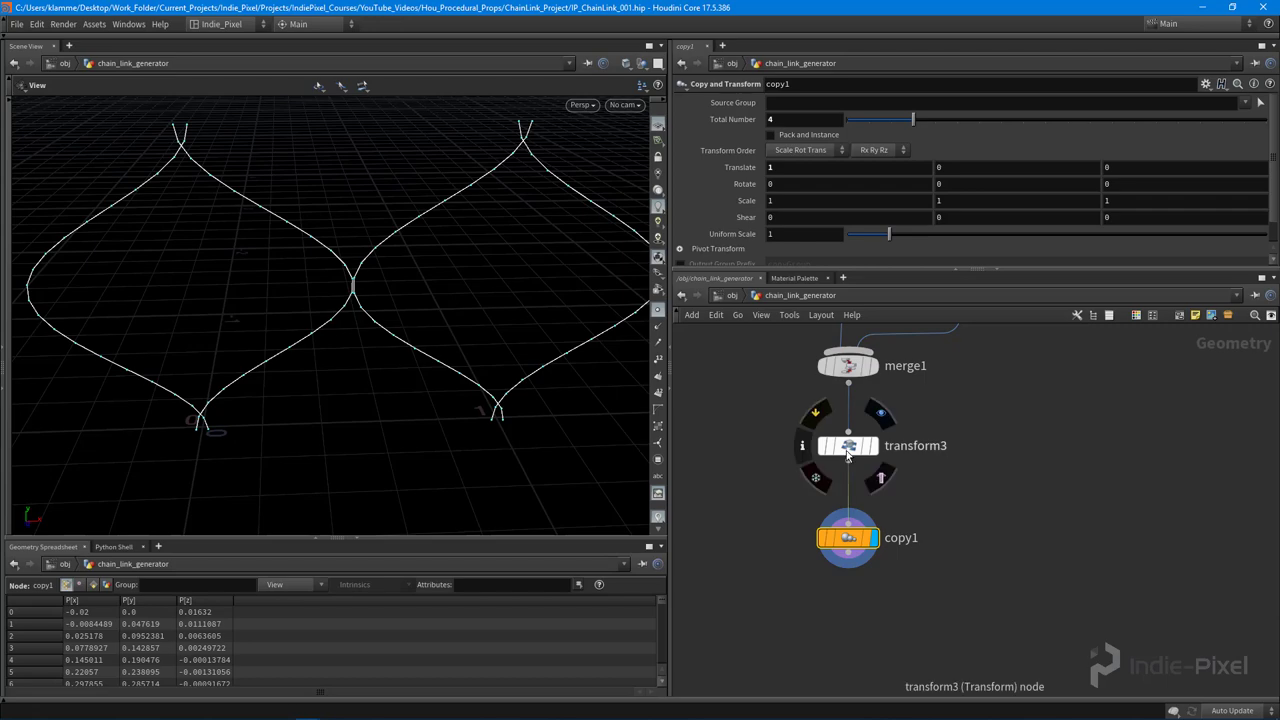
{"action": "scroll", "coordinate": [354, 386], "scroll_direction": "down", "scroll_amount": 6}
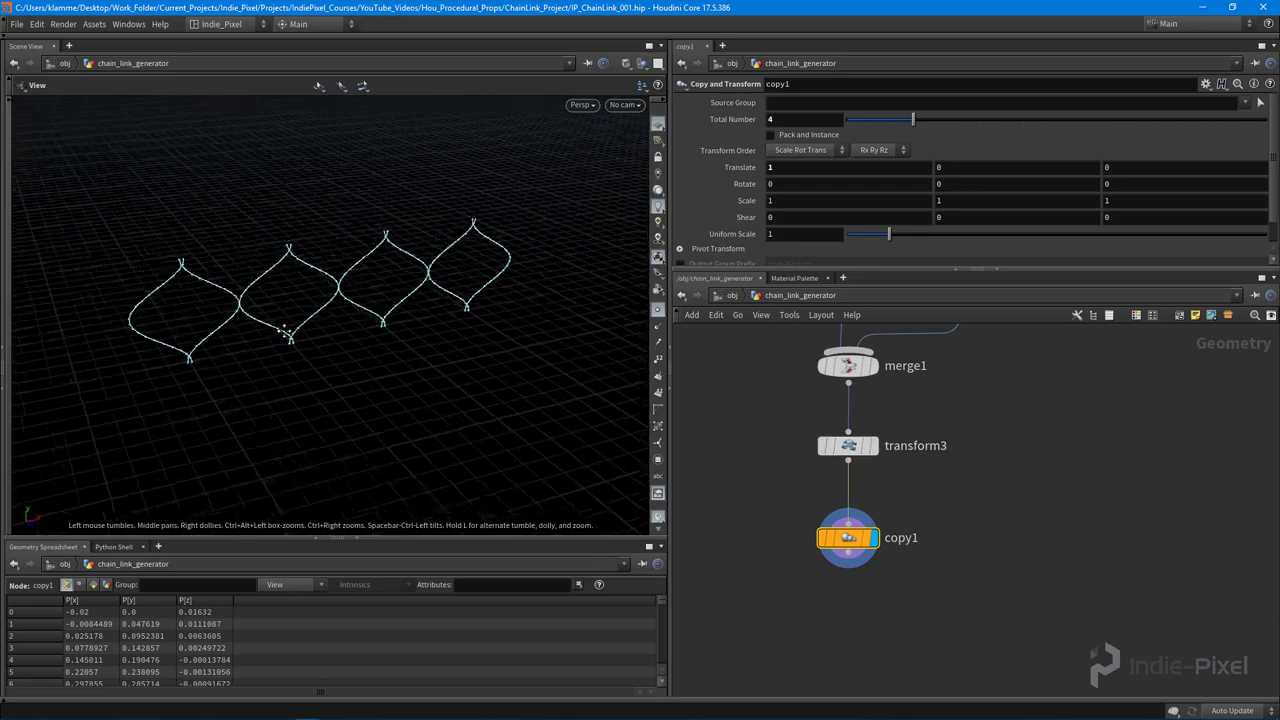
{"action": "middle_click_drag", "start_coordinate": [284, 331], "coordinate": [365, 332]}
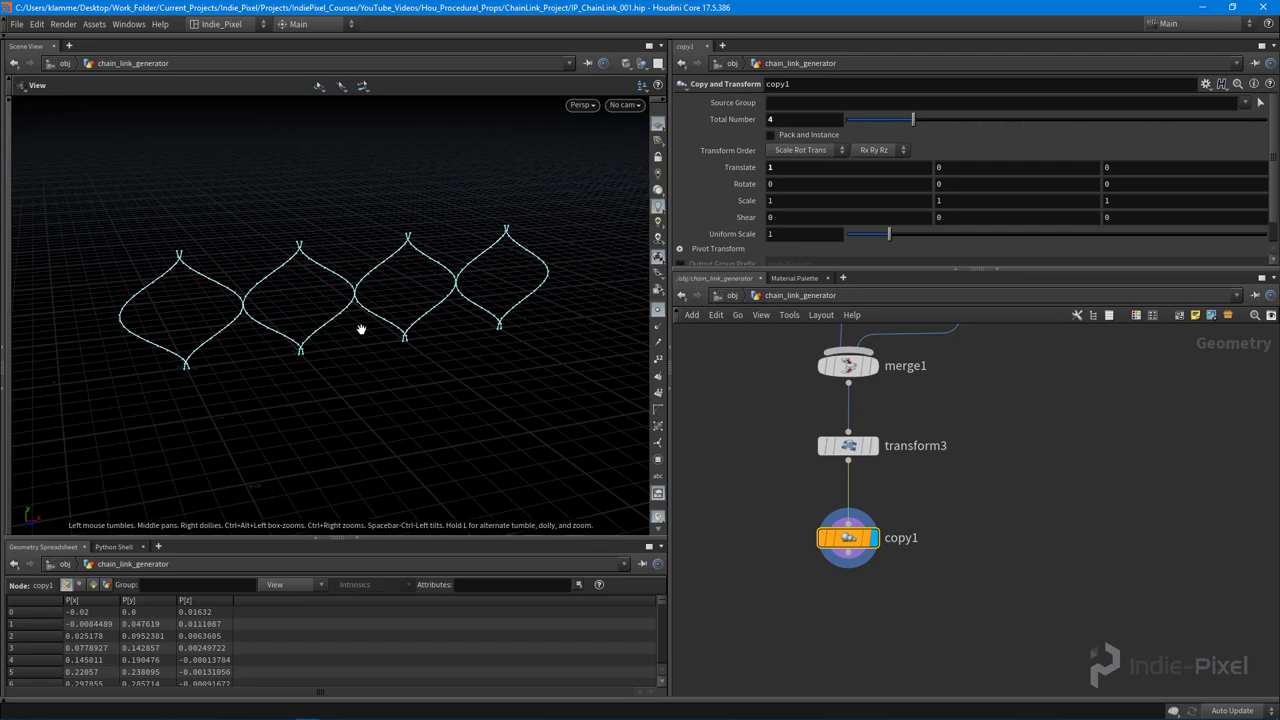